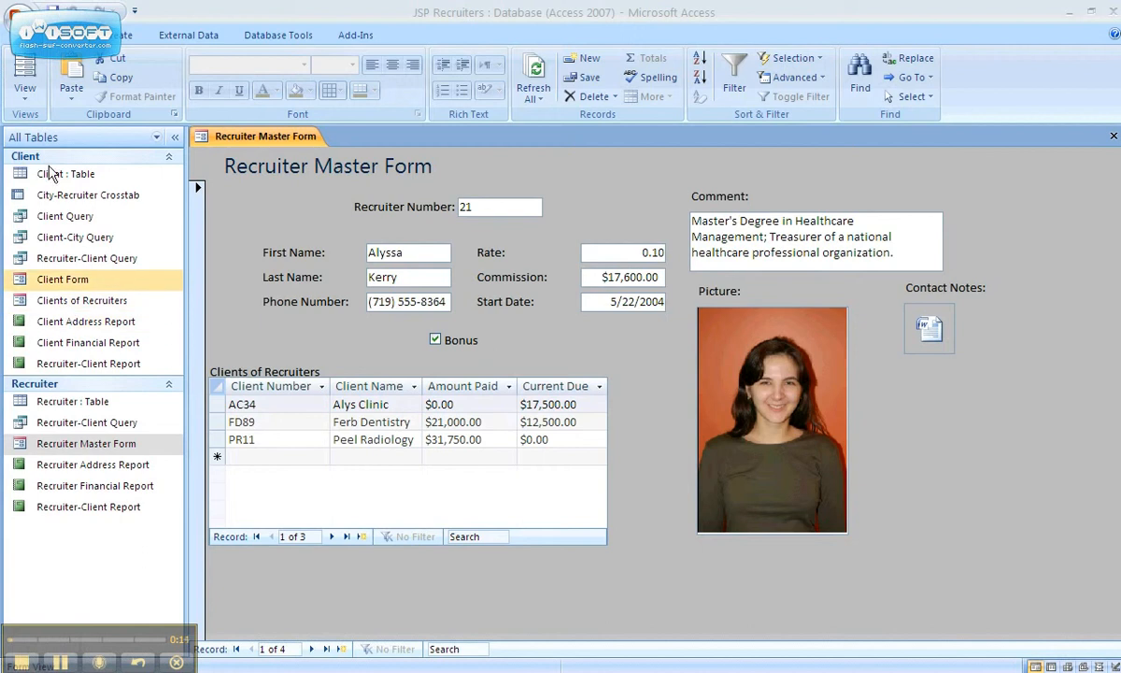
# - Switch the Recruiter Master Form to Design View from the View list
pyautogui.click(36, 91)
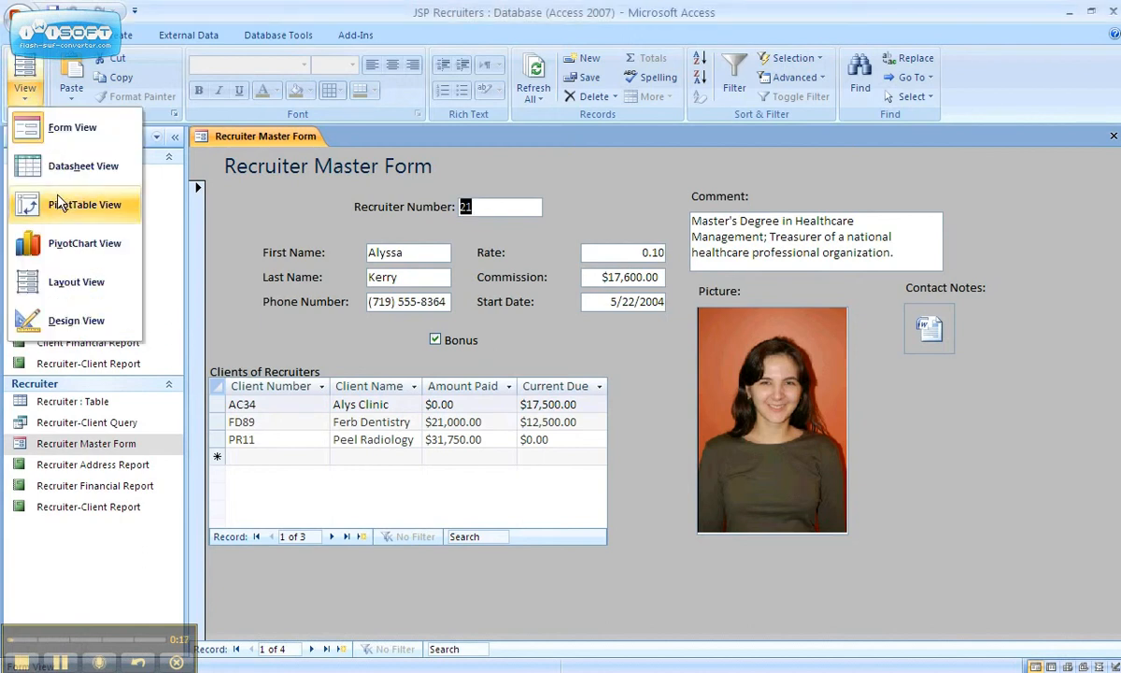
pyautogui.click(65, 325)
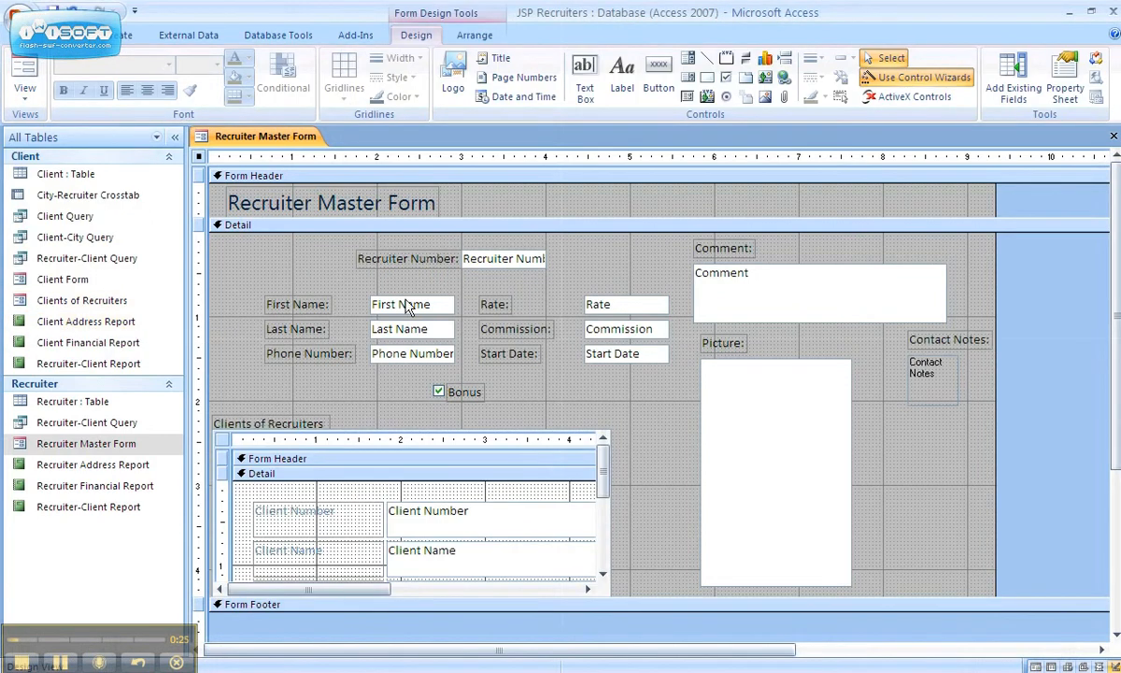
# - Select, then deselect, the Recruiter Number label
pyautogui.click(433, 261)
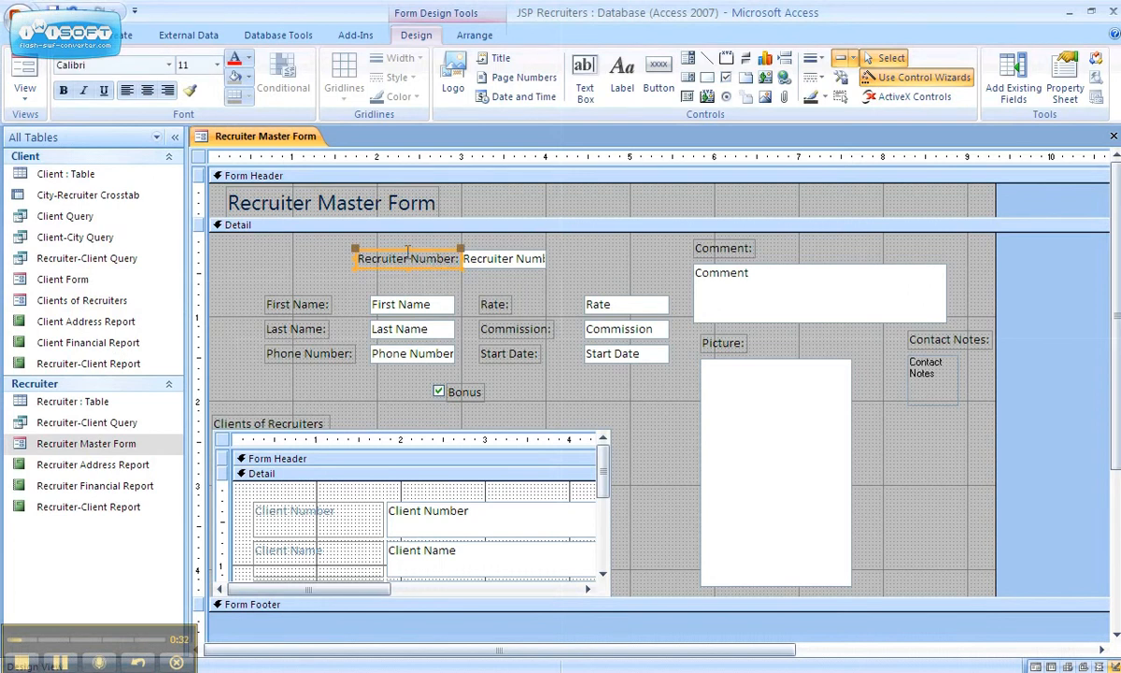
pyautogui.click(310, 288)
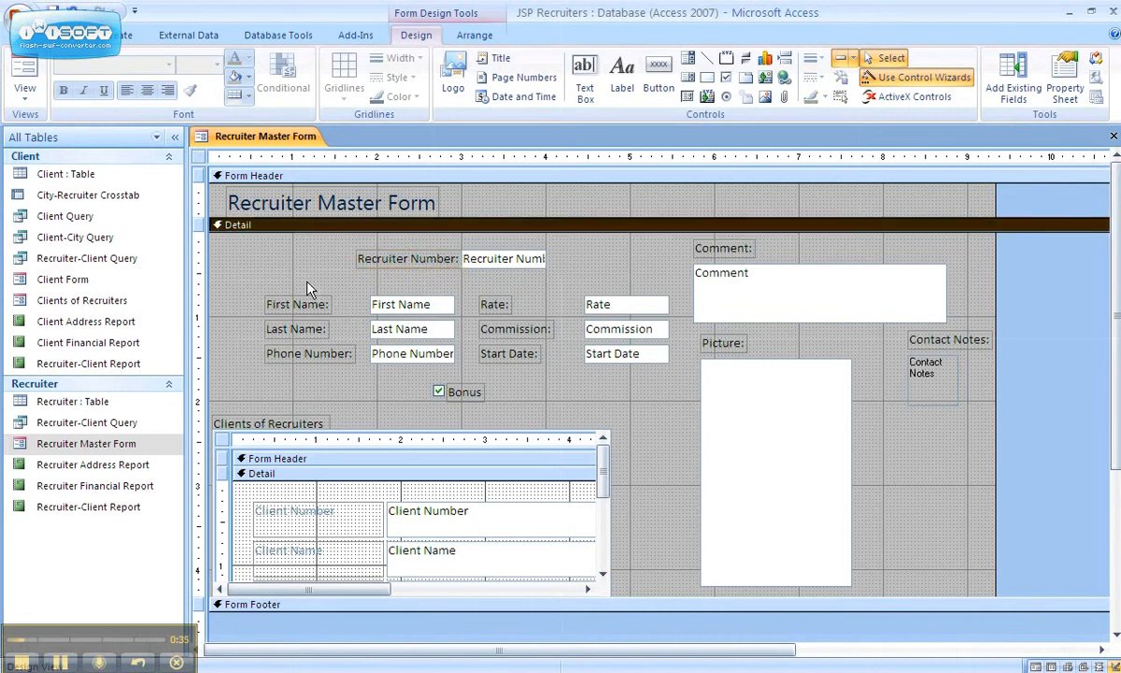
pyautogui.click(370, 269)
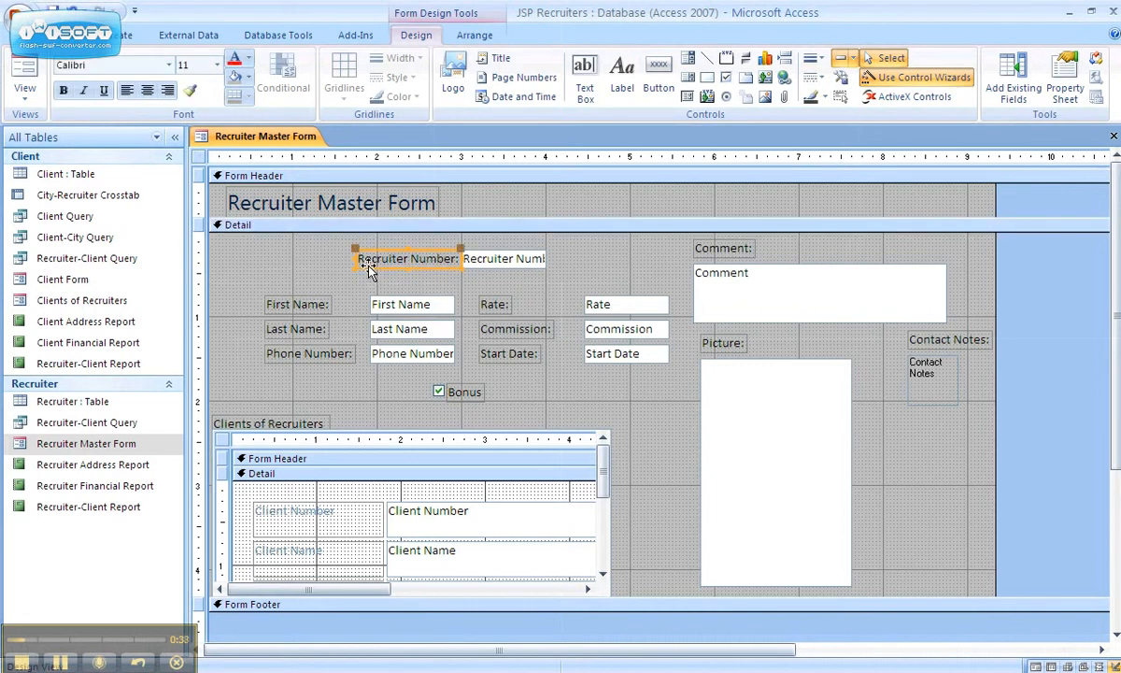
pyautogui.click(369, 267)
# - Select the First Name, Last Name, Phone Number, Start Date, Commission and Rate labels together
pyautogui.click(317, 311)
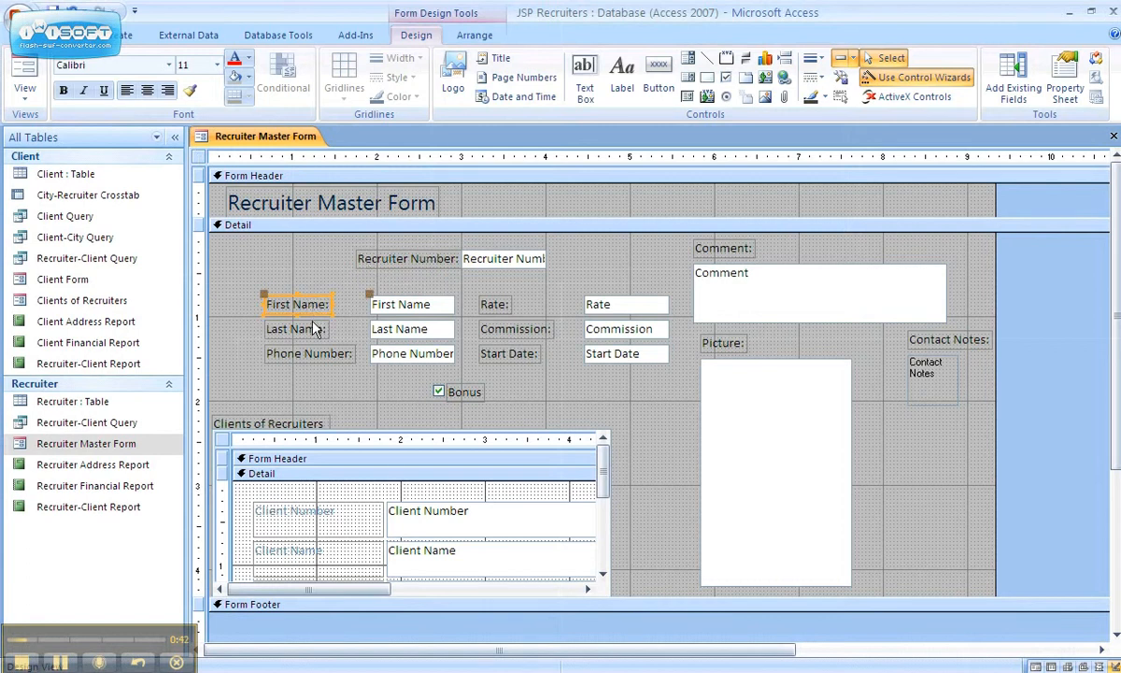
pyautogui.keyDown('shift'); pyautogui.click(313, 329); pyautogui.keyUp('shift')
pyautogui.keyDown('shift'); pyautogui.click(310, 353); pyautogui.keyUp('shift')
pyautogui.keyDown('shift'); pyautogui.click(509, 360); pyautogui.keyUp('shift')
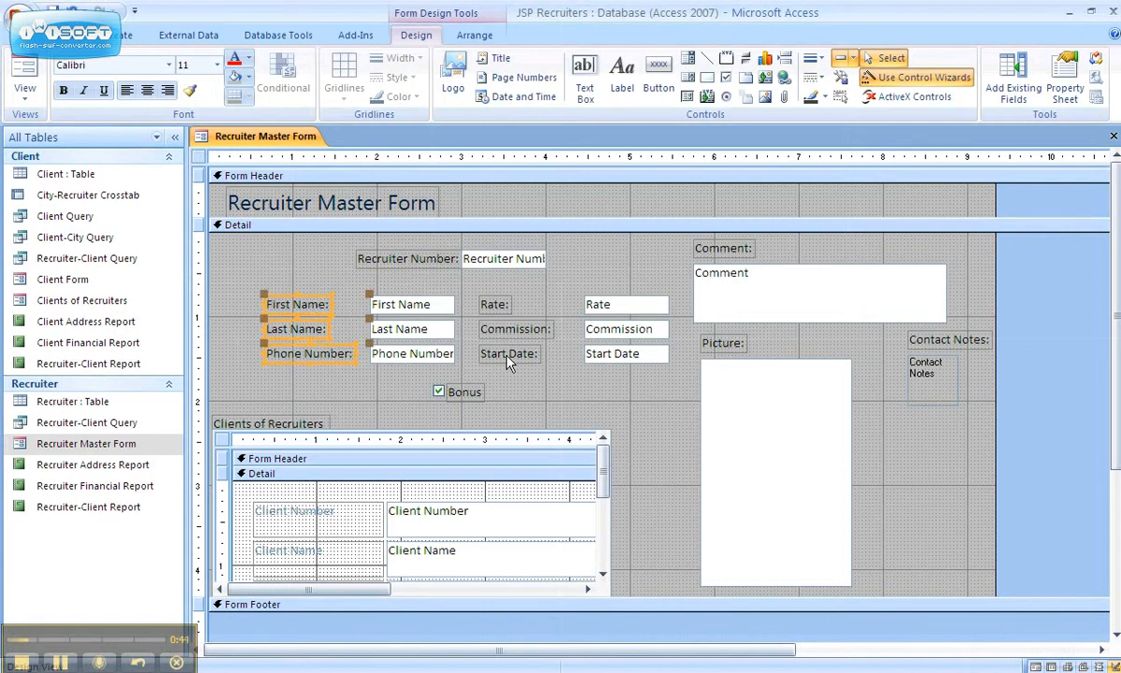
pyautogui.keyDown('shift'); pyautogui.click(488, 329); pyautogui.keyUp('shift')
pyautogui.keyDown('shift'); pyautogui.click(488, 304); pyautogui.keyUp('shift')
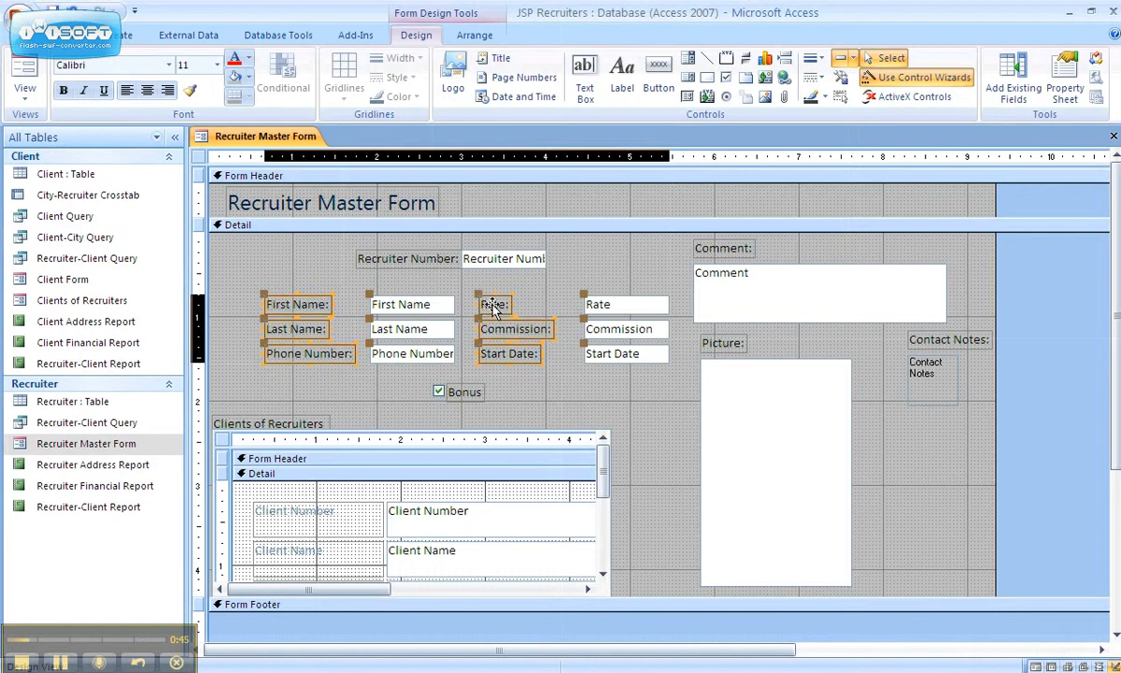
# - Add the Bonus, Clients of Recruiters, Picture, Contact Notes, Comment and Recruiter Number labels
pyautogui.keyDown('shift'); pyautogui.click(440, 387); pyautogui.keyUp('shift')
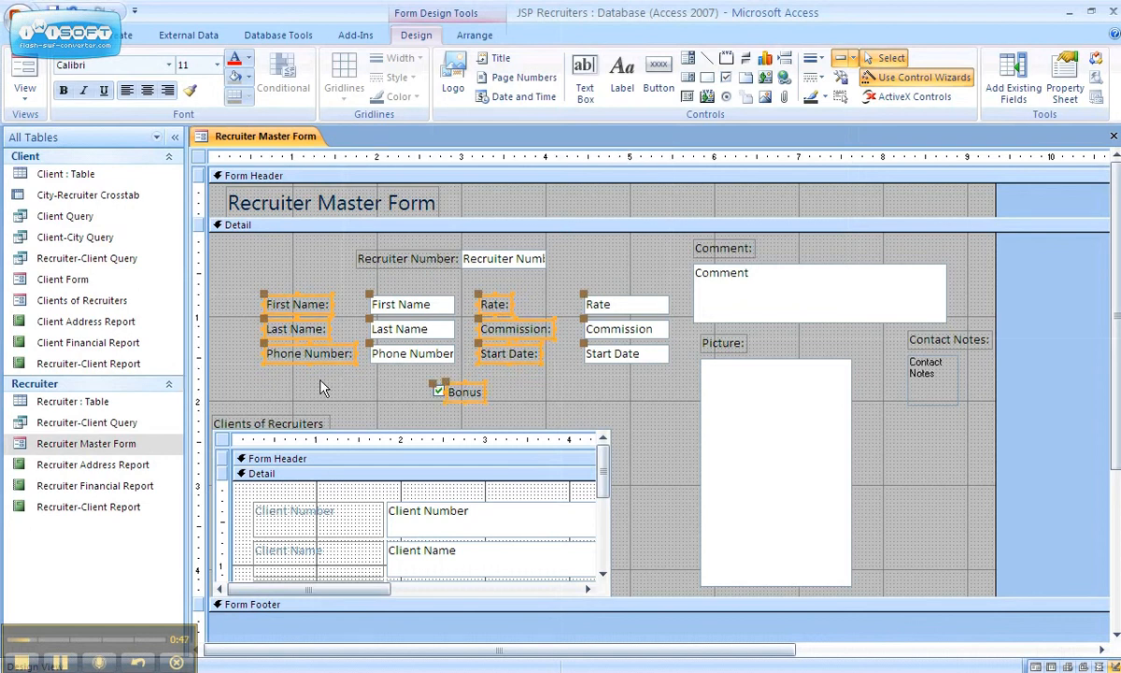
pyautogui.keyDown('shift'); pyautogui.click(308, 425); pyautogui.keyUp('shift')
pyautogui.keyDown('shift'); pyautogui.click(728, 348); pyautogui.keyUp('shift')
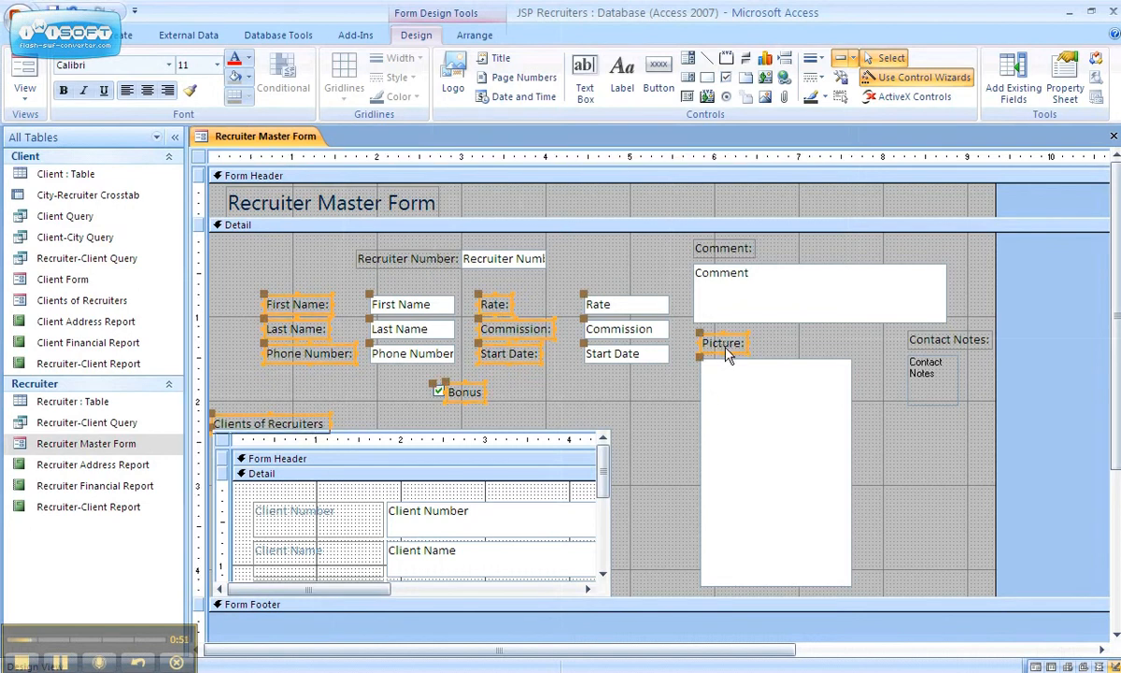
pyautogui.keyDown('shift'); pyautogui.click(976, 344); pyautogui.keyUp('shift')
pyautogui.keyDown('shift'); pyautogui.click(743, 247); pyautogui.keyUp('shift')
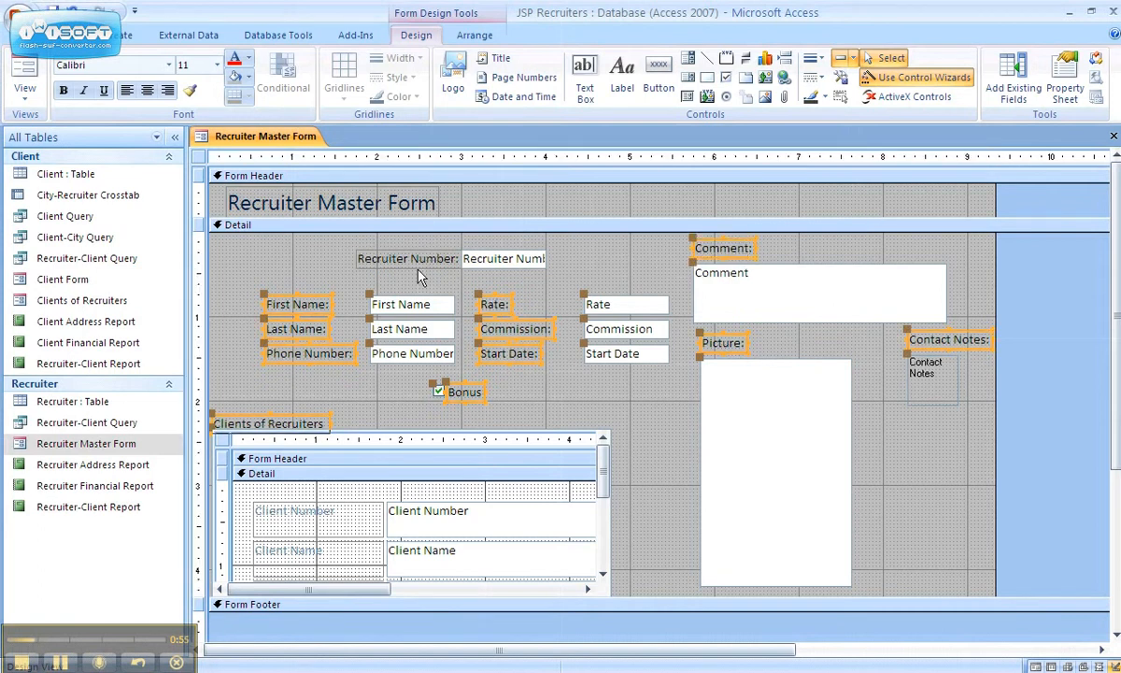
pyautogui.keyDown('shift'); pyautogui.click(423, 265); pyautogui.keyUp('shift')
# - Show the Property Sheet for the selected labels, docked on the right
pyautogui.click(1062, 86)
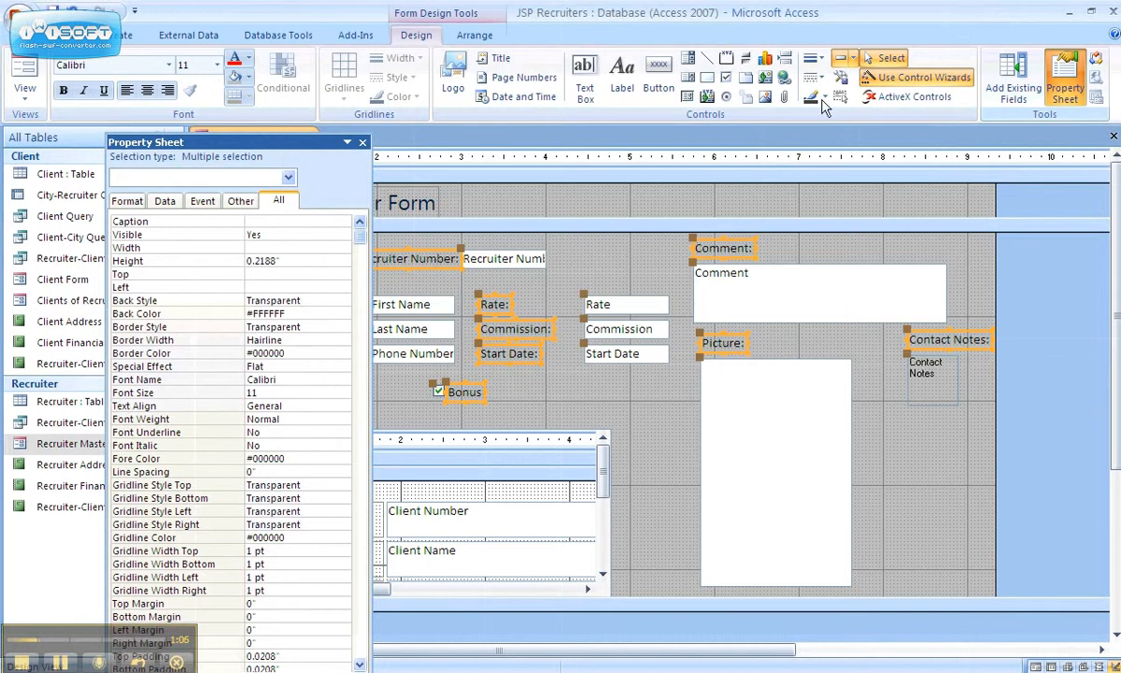
pyautogui.doubleClick(234, 145)
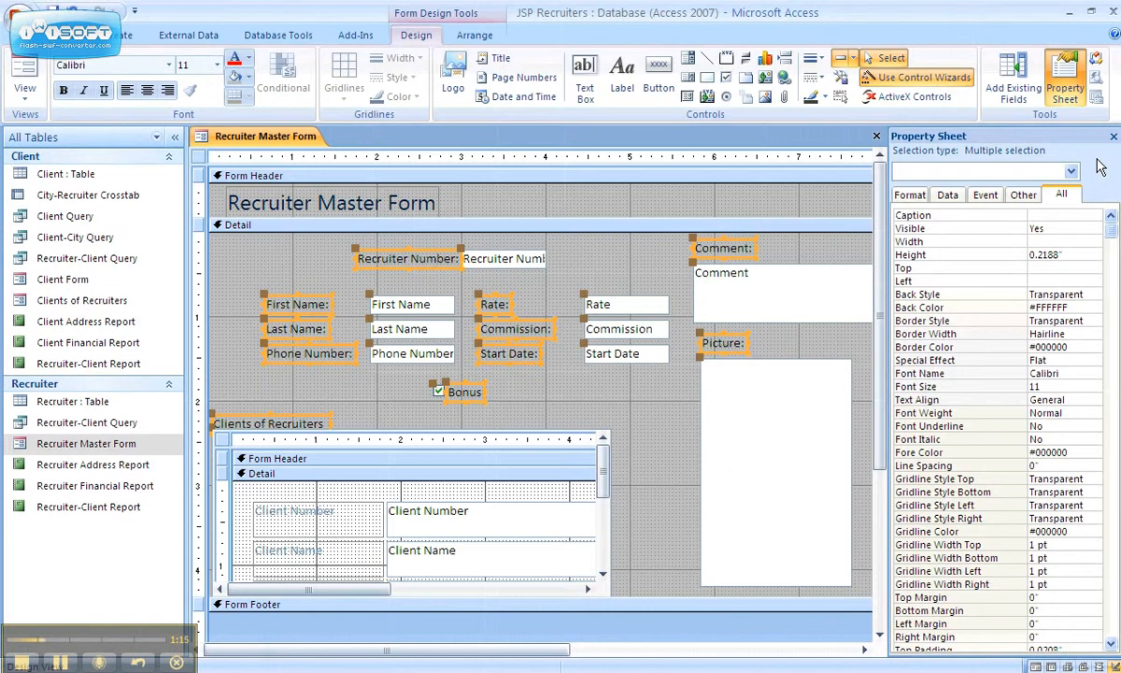
# - Set the selected labels' font colour to dark blue (#2F3699)
pyautogui.click(250, 63)
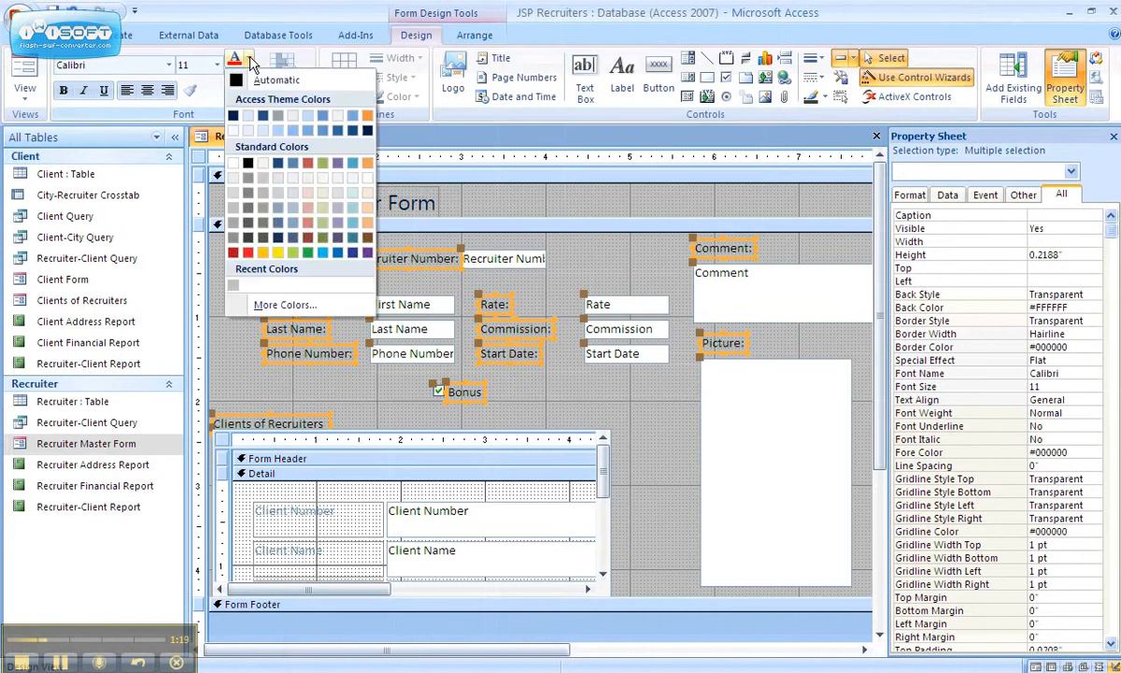
pyautogui.click(352, 255)
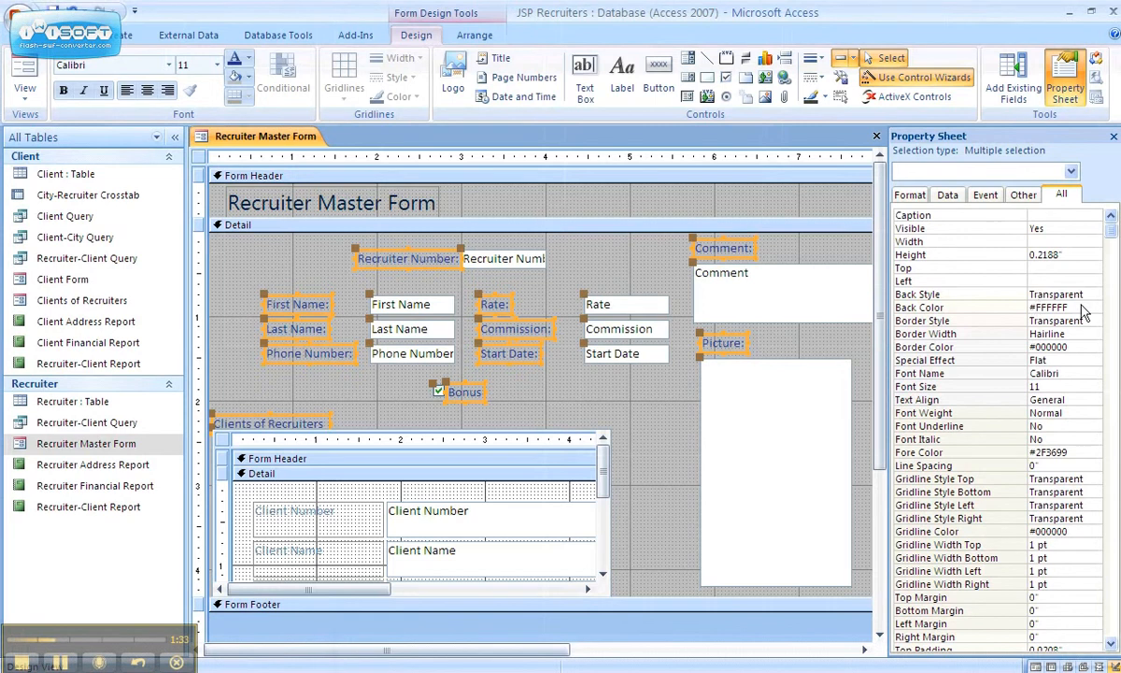
# - Set the labels' Border Style to Solid, Border Width to 3 pt and Special Effect to Etched
pyautogui.click(1053, 322)
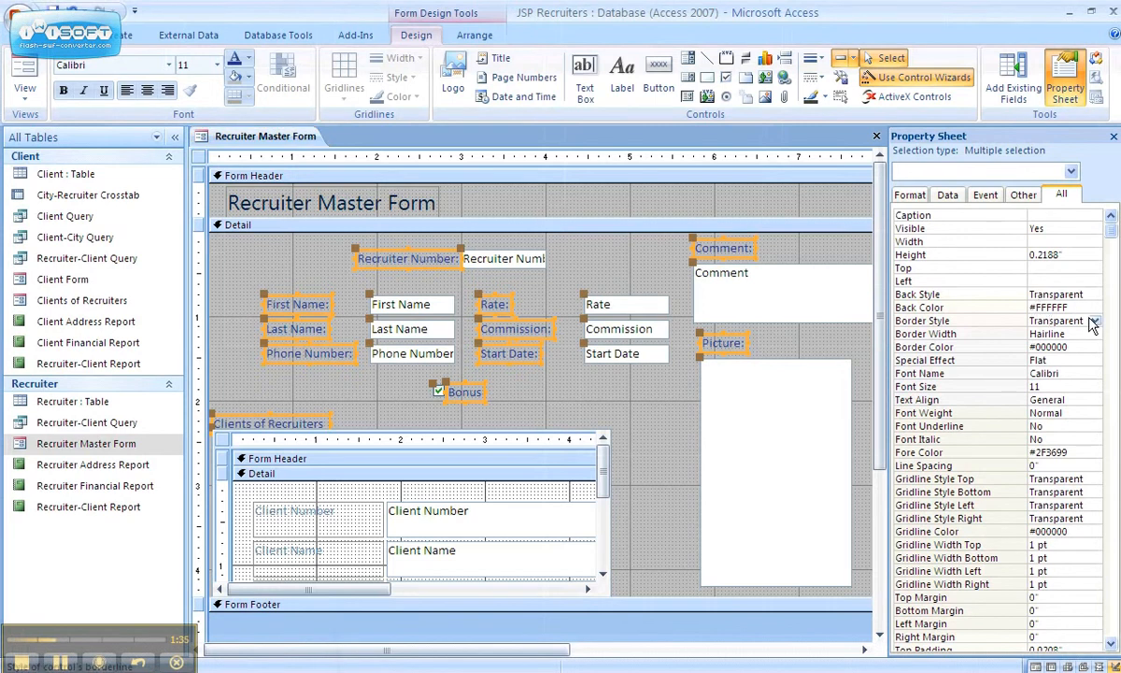
pyautogui.click(1096, 320)
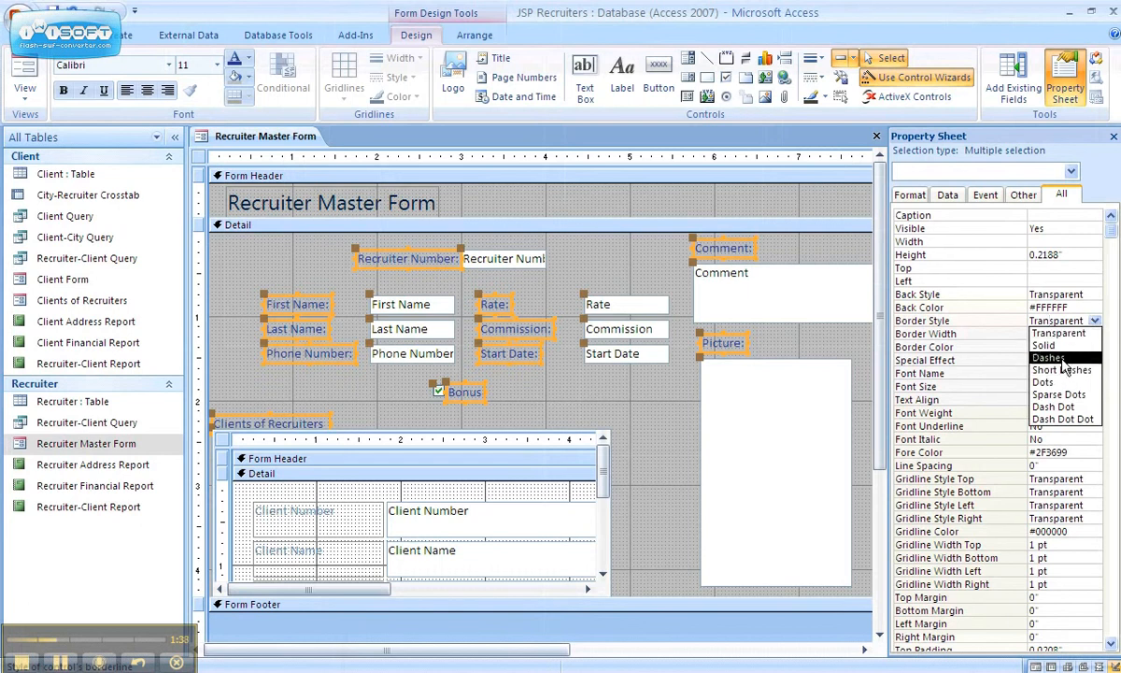
pyautogui.click(1073, 349)
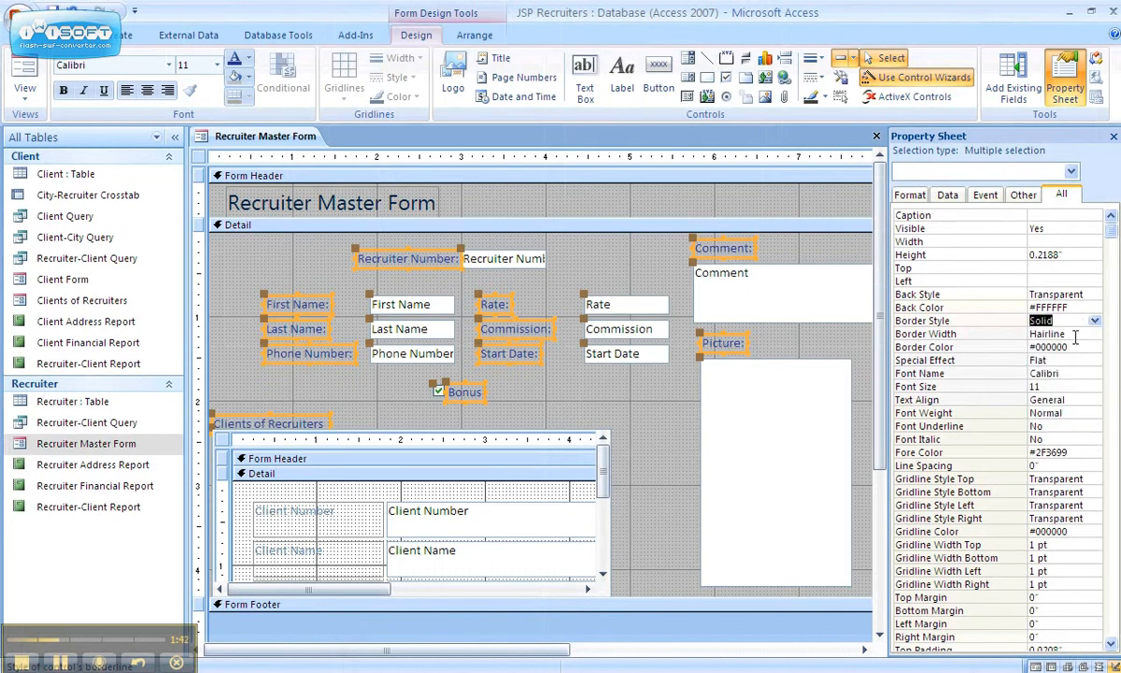
pyautogui.click(1076, 335)
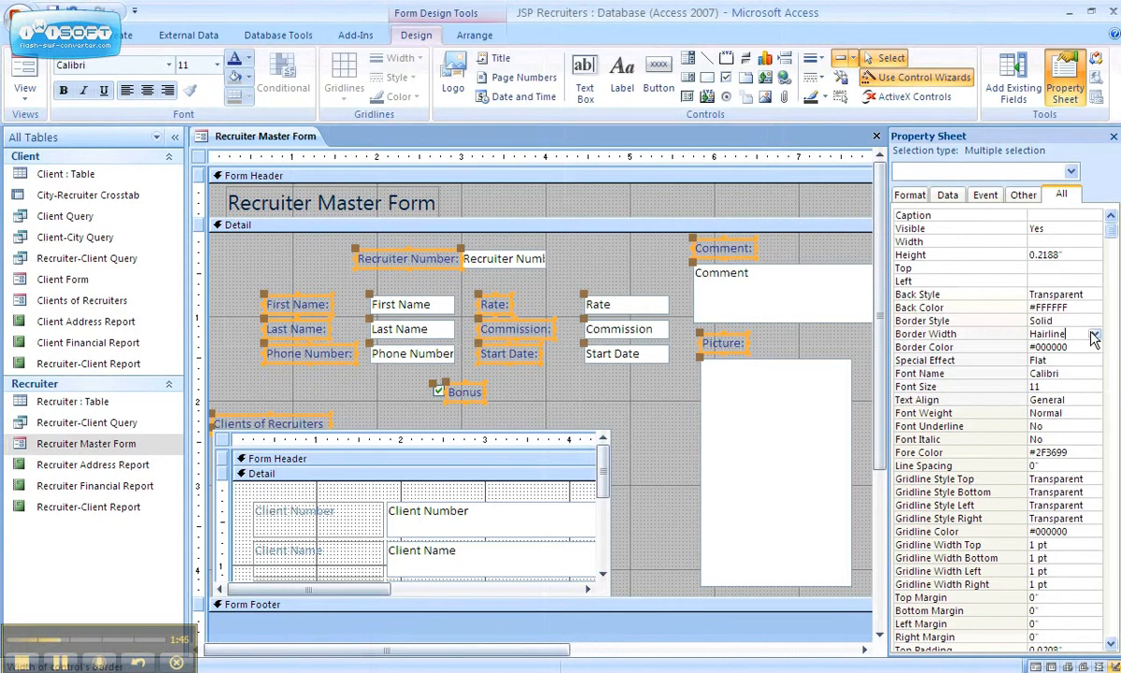
pyautogui.click(1095, 335)
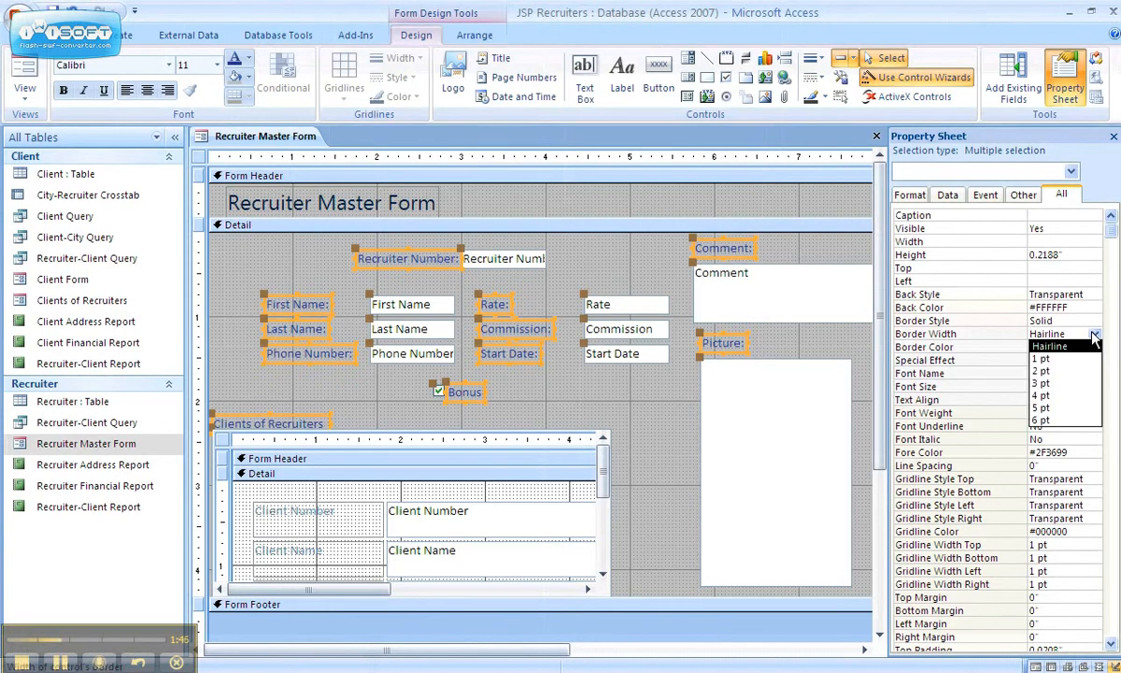
pyautogui.click(1064, 385)
pyautogui.click(1063, 386)
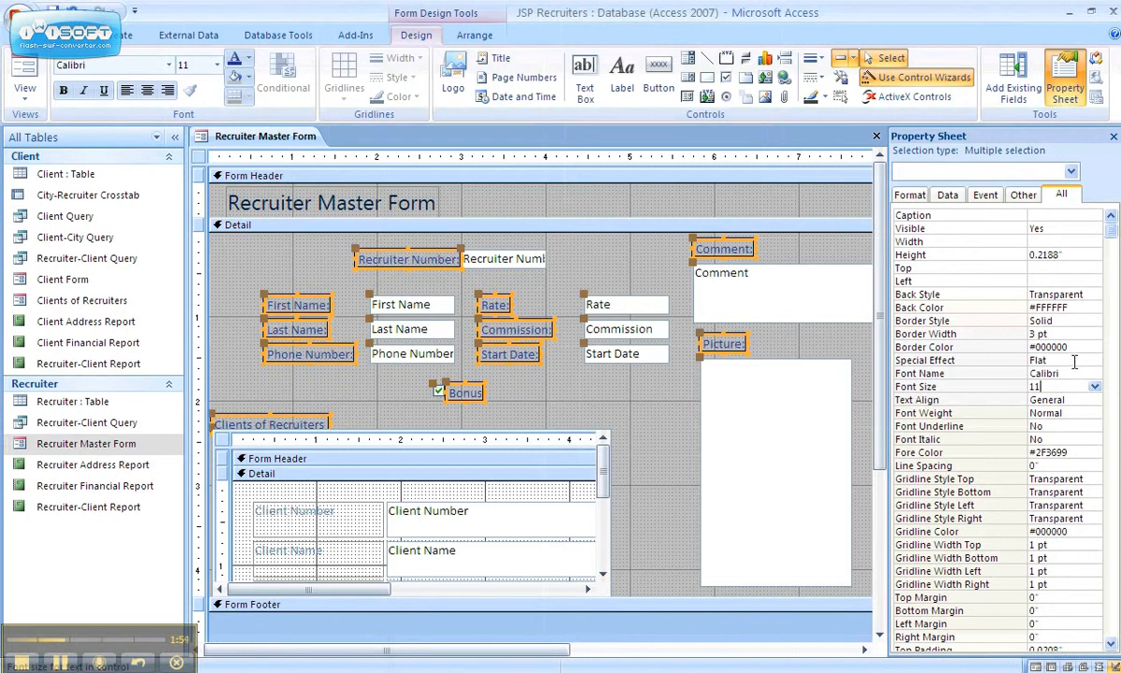
pyautogui.click(1076, 359)
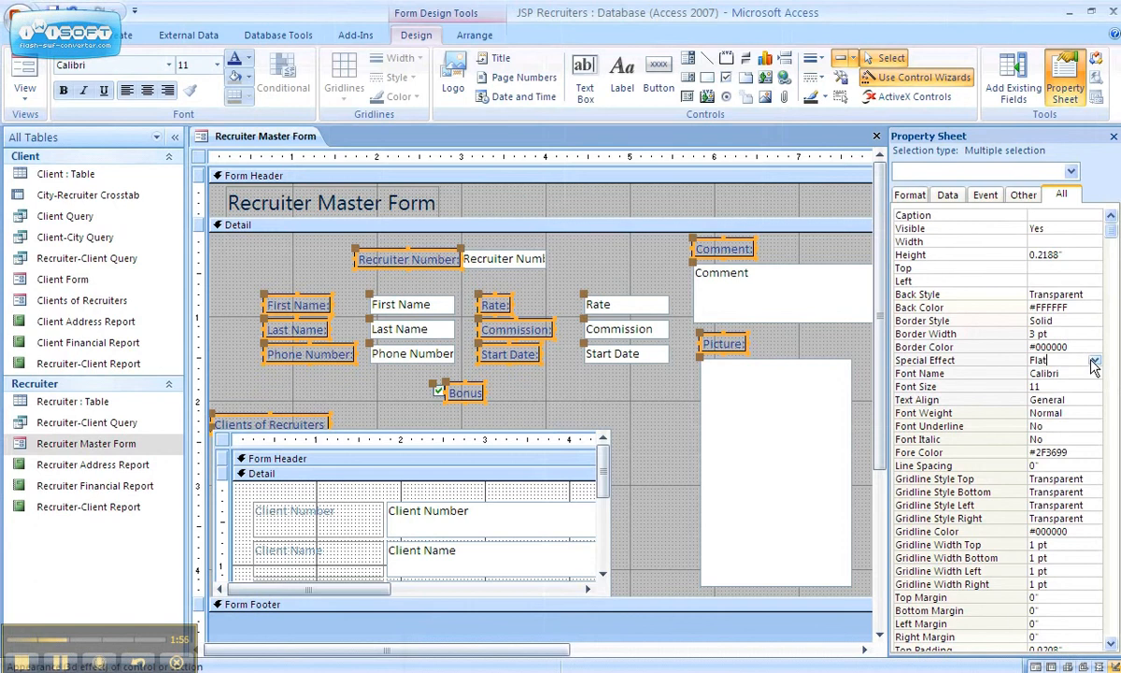
pyautogui.click(1095, 360)
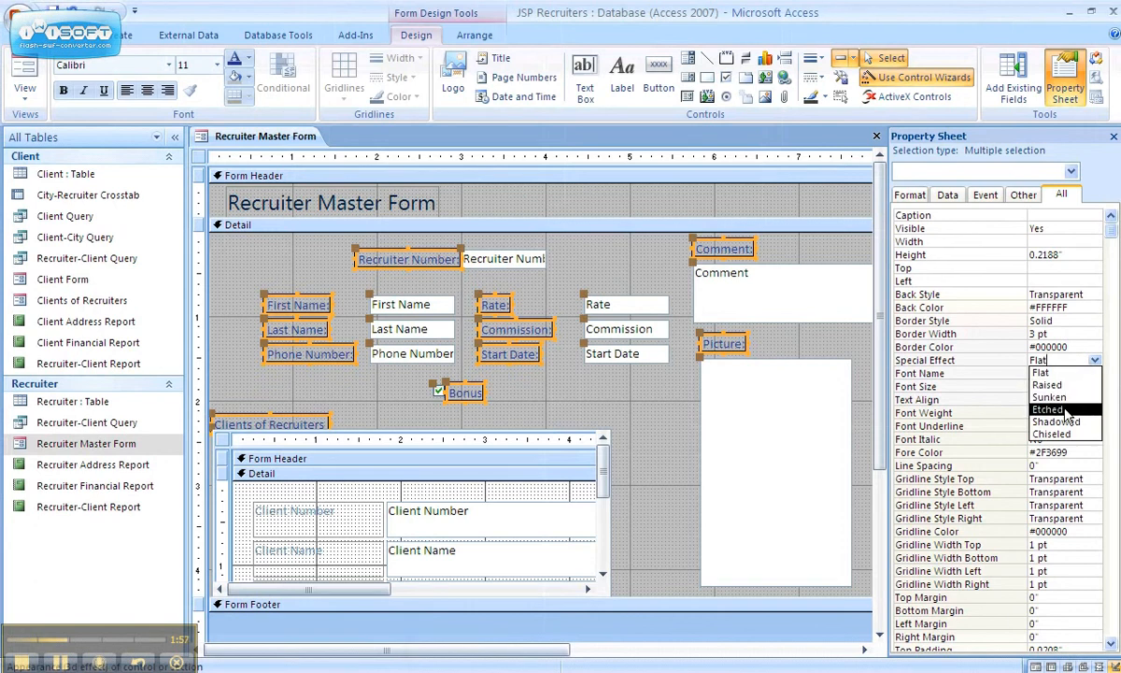
pyautogui.click(1066, 410)
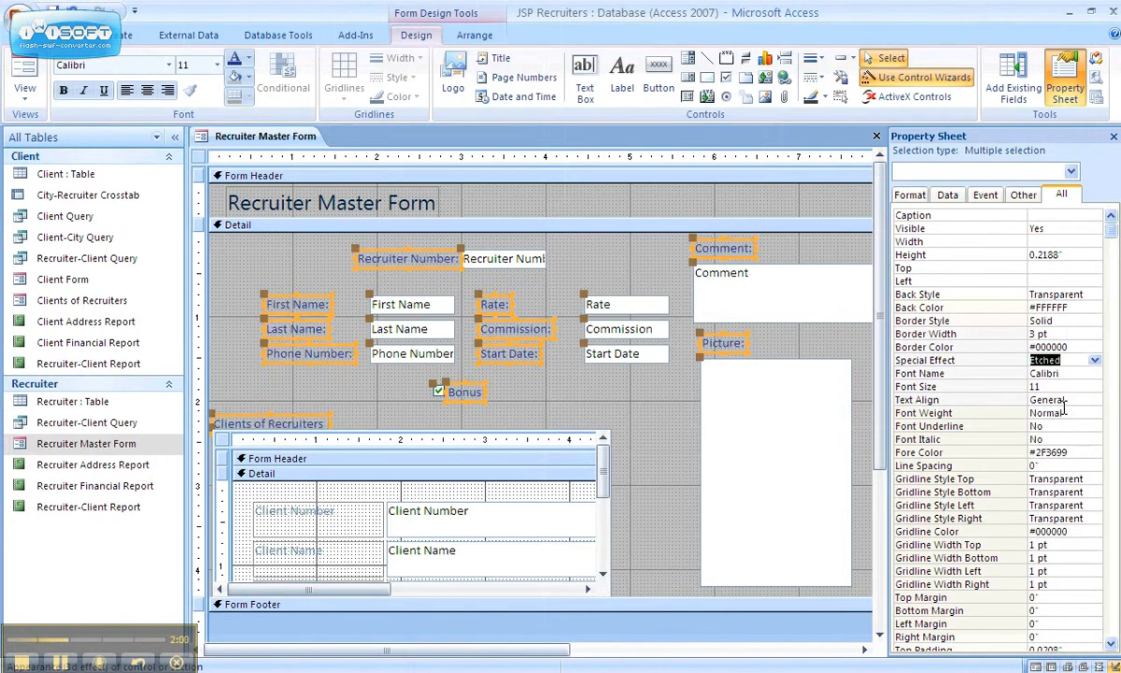
# - Deselect the labels and select the Recruiter Number text box
pyautogui.click(659, 271)
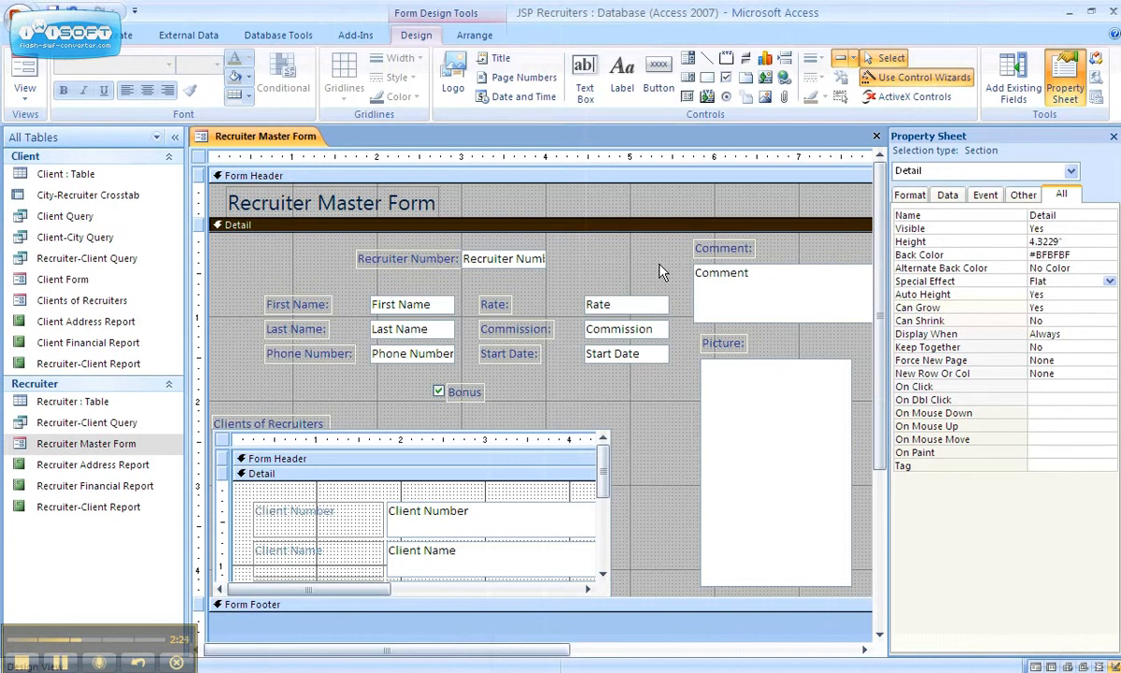
pyautogui.click(543, 264)
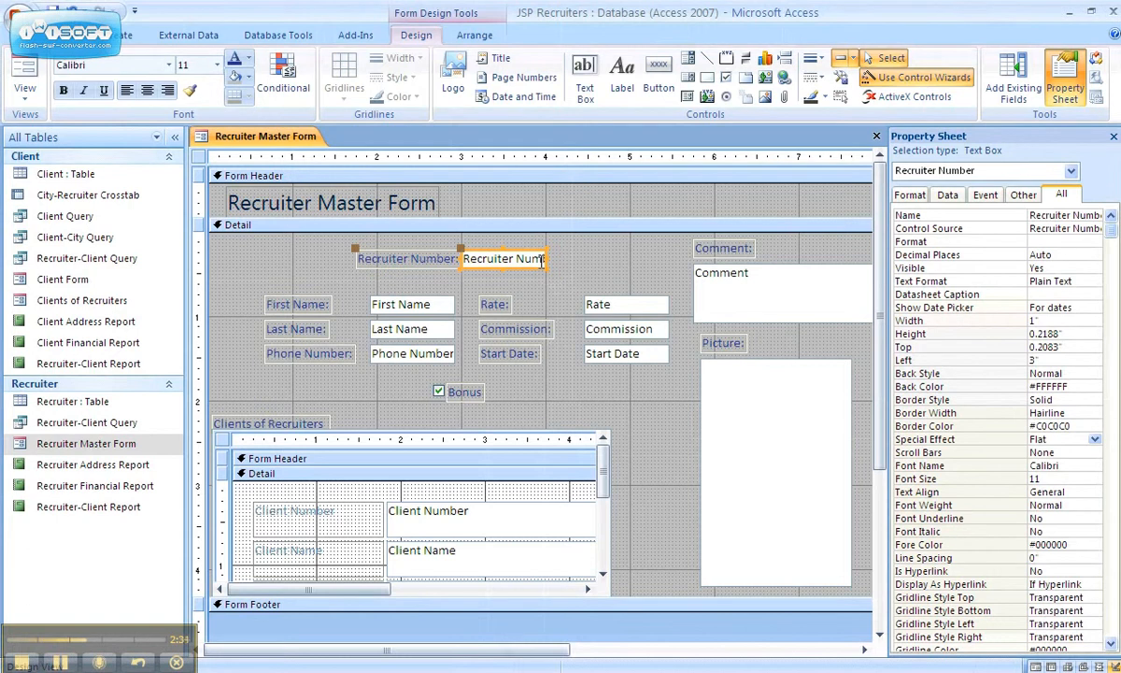
# - Select the Recruiter Number, First Name, Last Name, Phone Number, Start Date and Commission boxes together
pyautogui.click(392, 300)
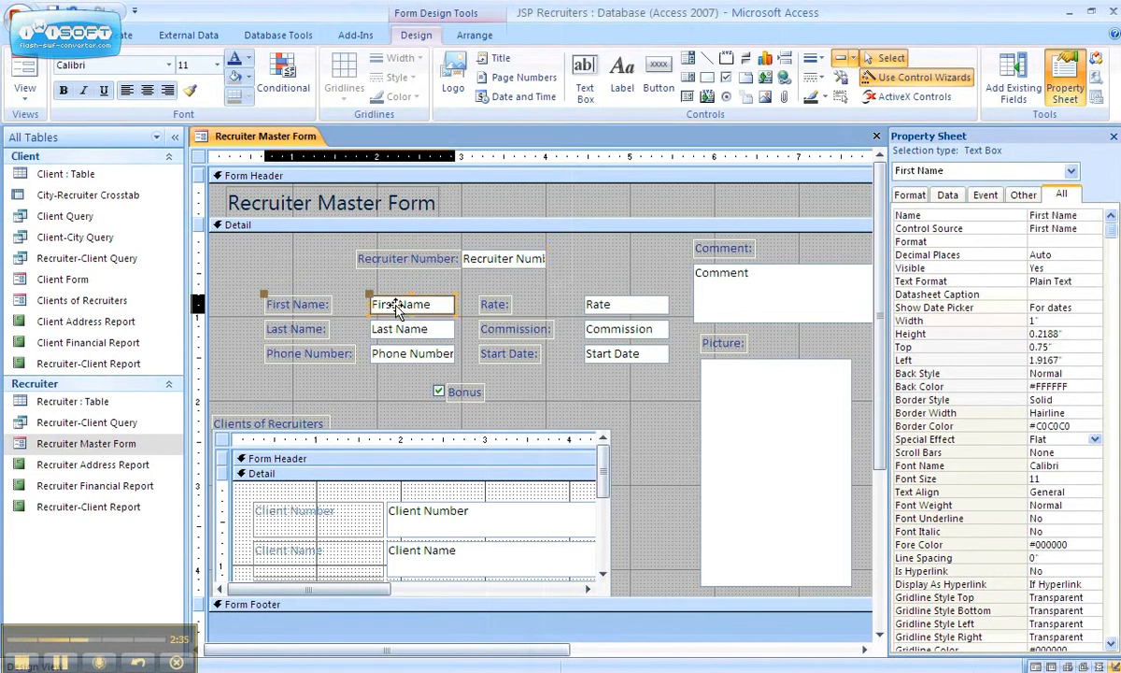
pyautogui.click(491, 259)
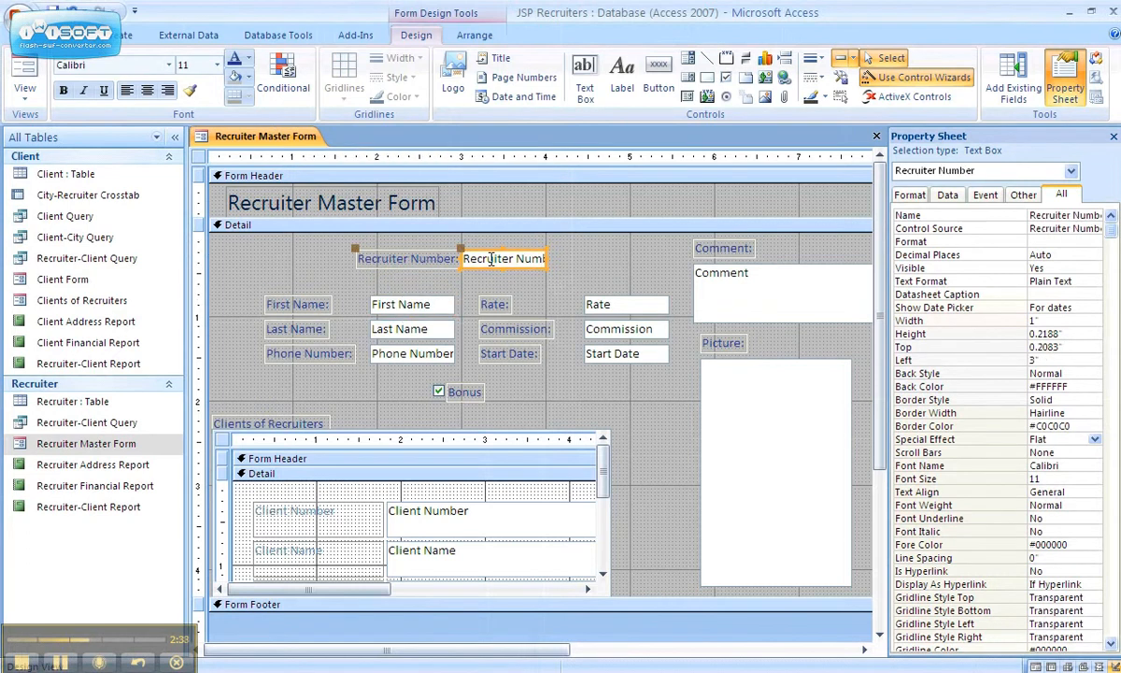
pyautogui.keyDown('shift'); pyautogui.click(379, 305); pyautogui.keyUp('shift')
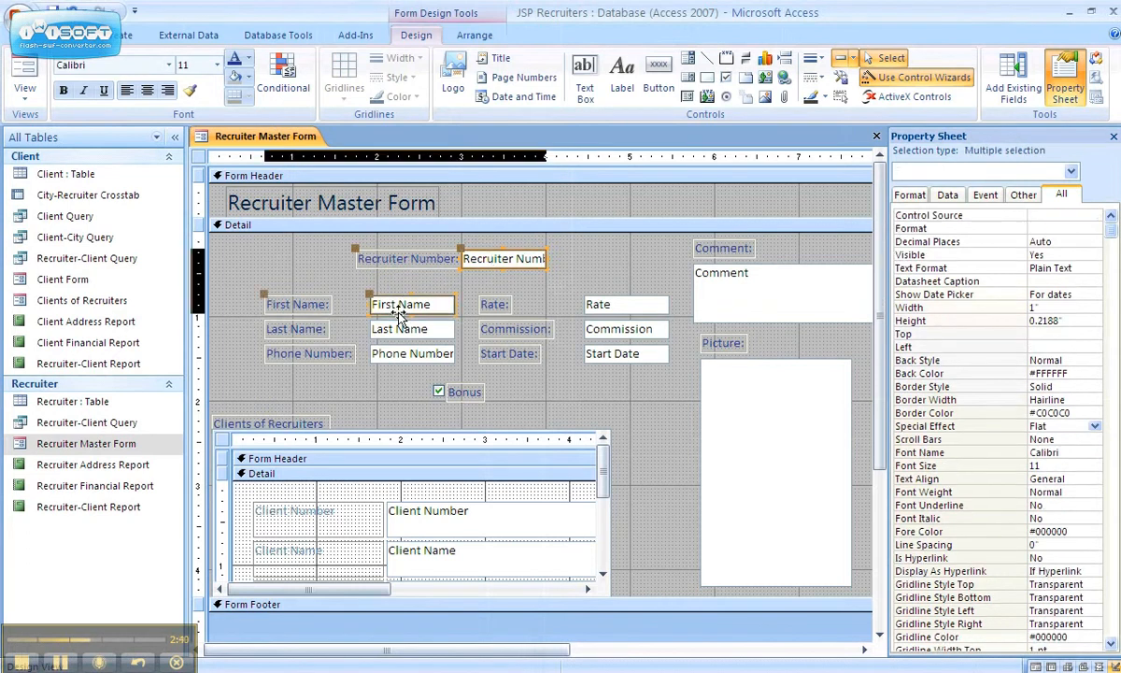
pyautogui.keyDown('shift'); pyautogui.click(397, 327); pyautogui.keyUp('shift')
pyautogui.keyDown('shift'); pyautogui.click(399, 358); pyautogui.keyUp('shift')
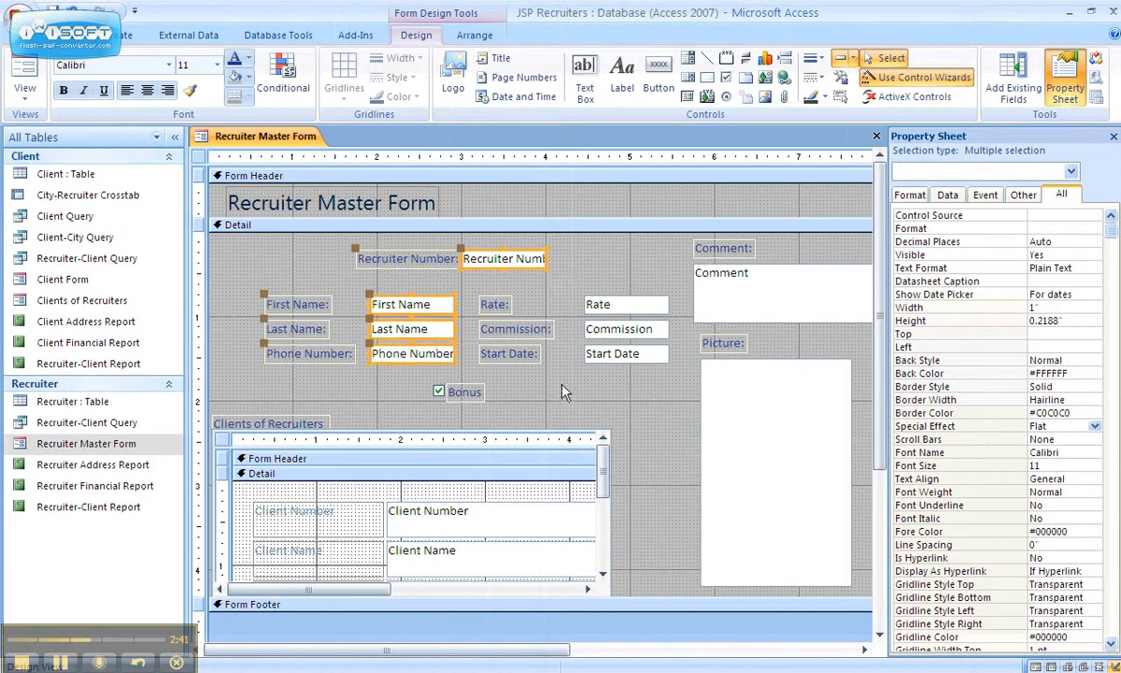
pyautogui.keyDown('shift'); pyautogui.click(603, 355); pyautogui.keyUp('shift')
pyautogui.keyDown('shift'); pyautogui.click(622, 332); pyautogui.keyUp('shift')
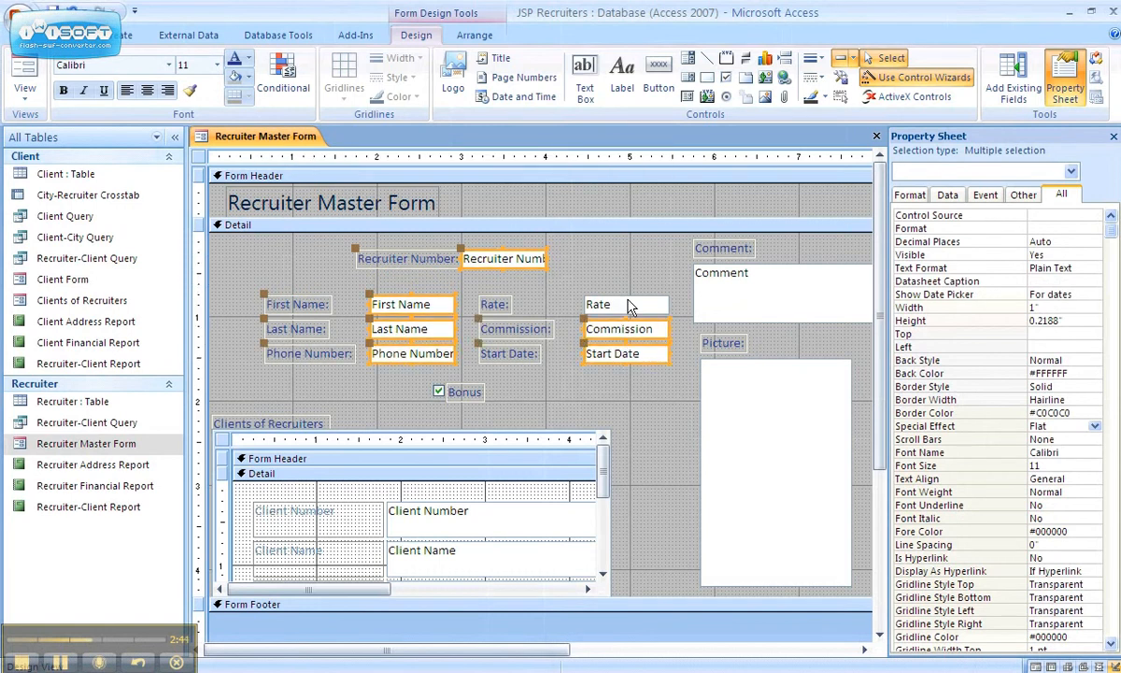
# - Add the Rate box, Bonus checkbox, Picture frame, Comment and Contact Notes controls
pyautogui.keyDown('shift'); pyautogui.click(626, 303); pyautogui.keyUp('shift')
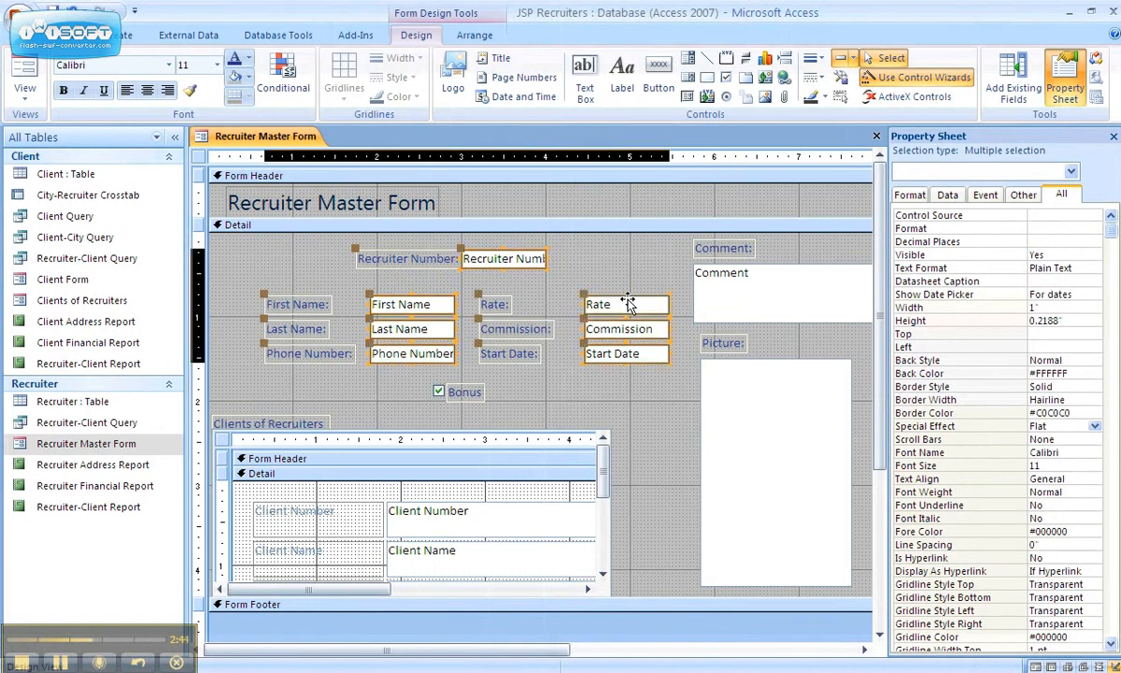
pyautogui.keyDown('shift'); pyautogui.click(440, 390); pyautogui.keyUp('shift')
pyautogui.keyDown('shift'); pyautogui.click(759, 417); pyautogui.keyUp('shift')
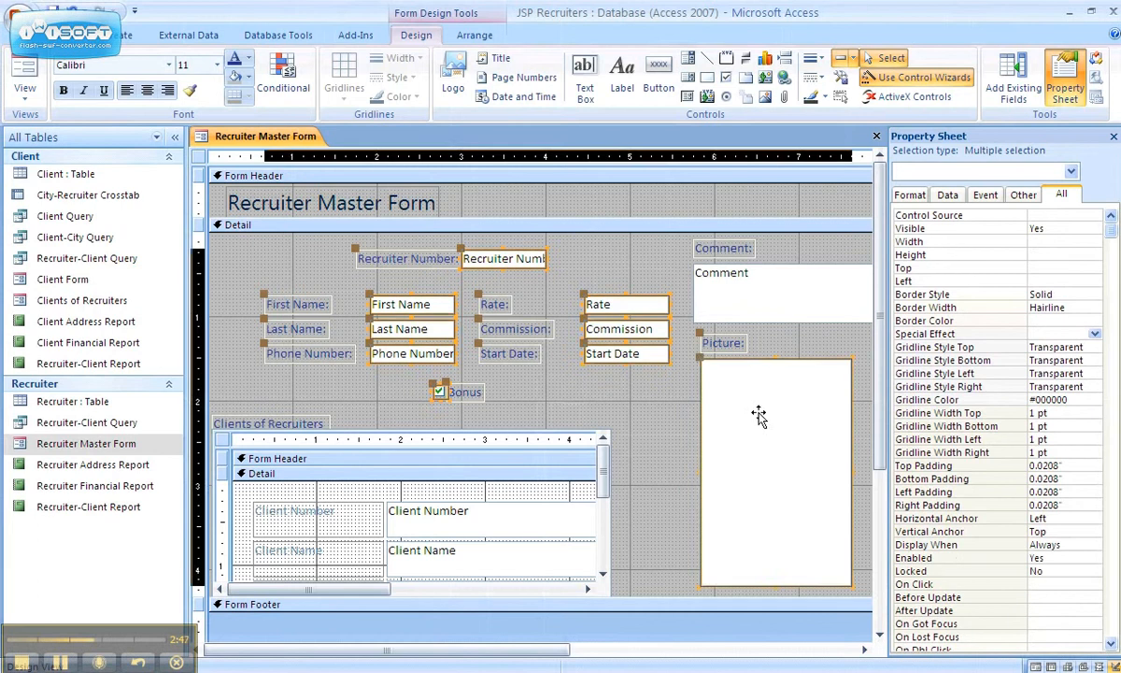
pyautogui.keyDown('shift'); pyautogui.click(785, 296); pyautogui.keyUp('shift')
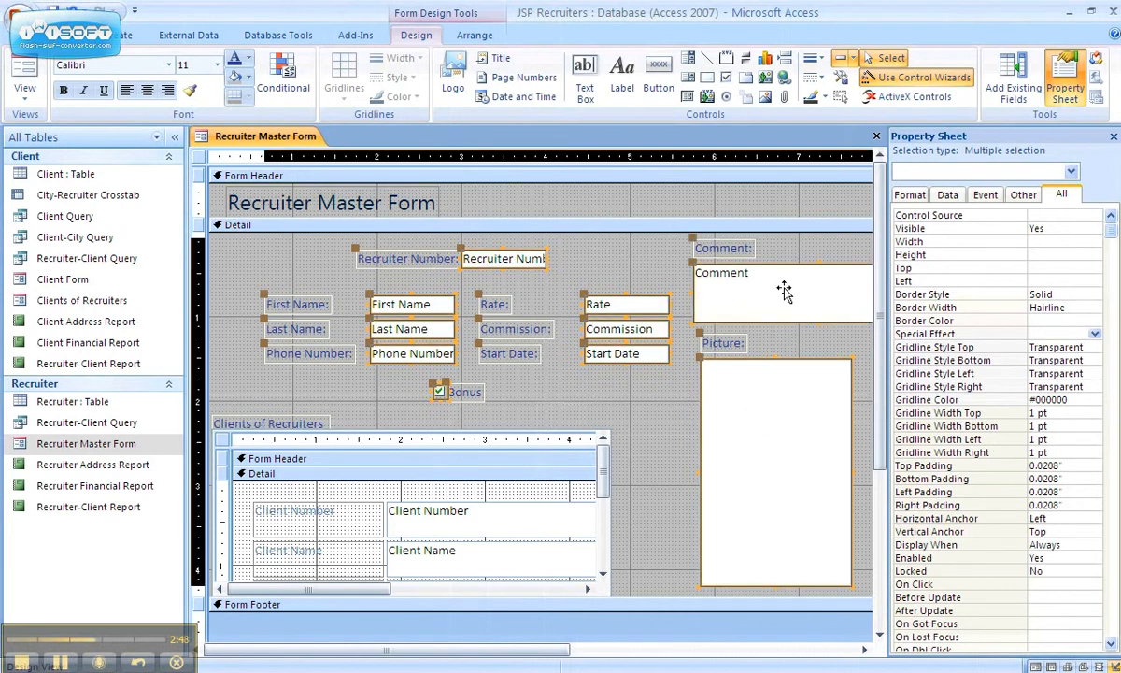
pyautogui.click(743, 651)
pyautogui.keyDown('shift'); pyautogui.click(320, 366); pyautogui.keyUp('shift')
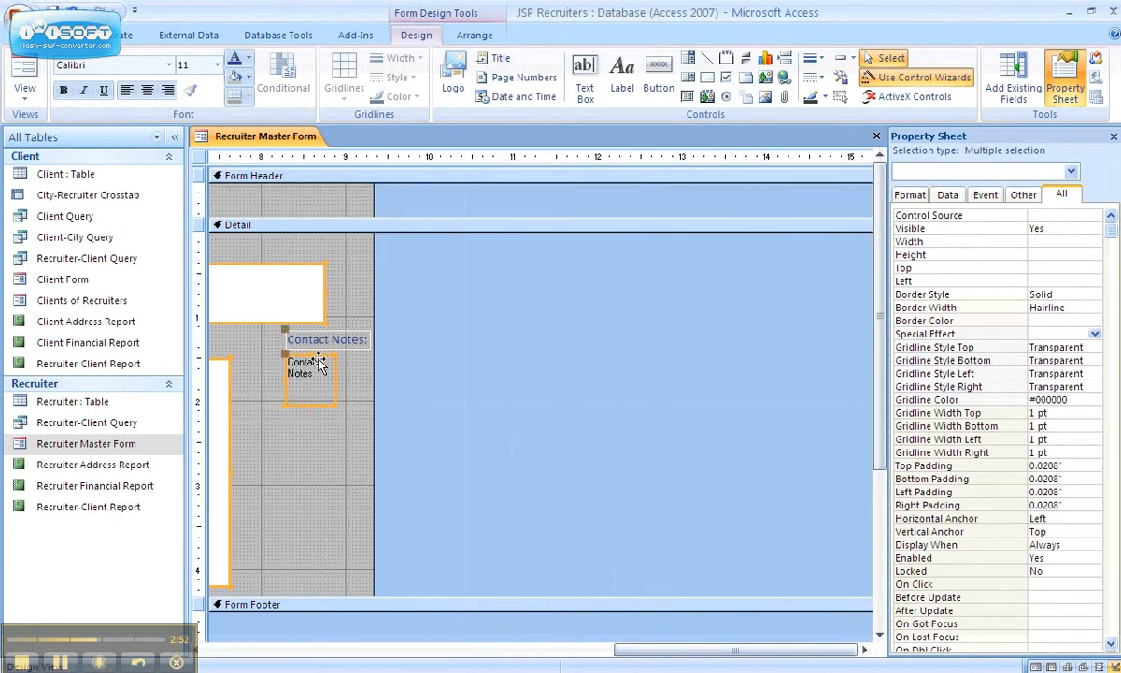
pyautogui.click(420, 651)
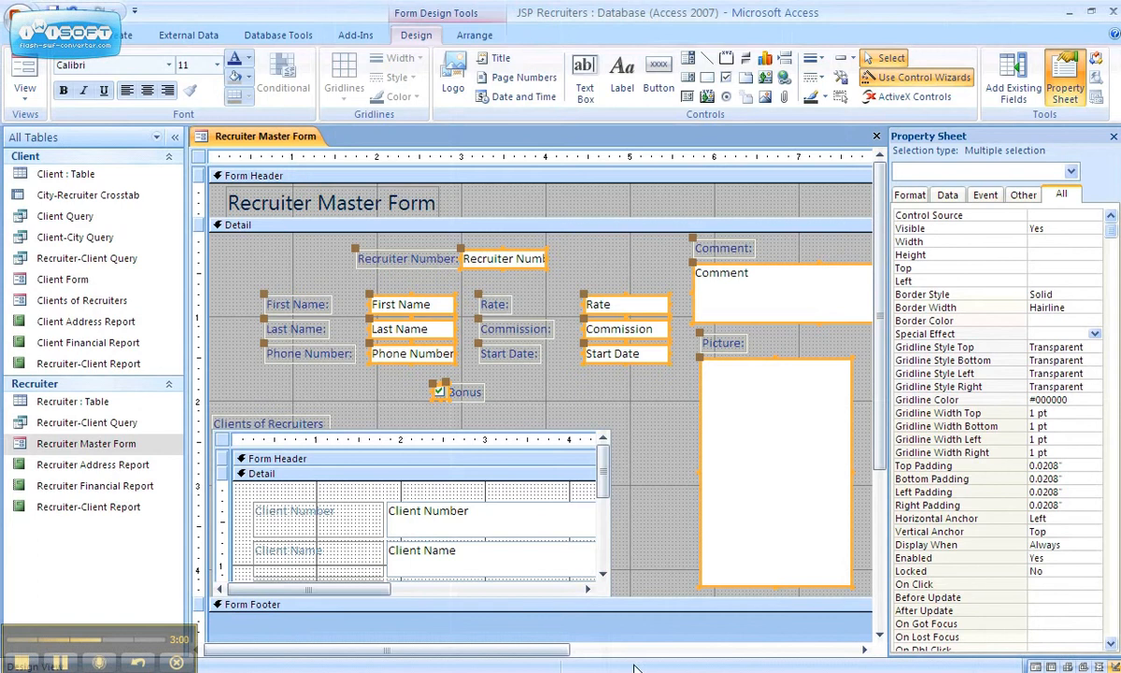
# - Give the selected field controls a Sunken special effect and clear the selection
pyautogui.click(1096, 335)
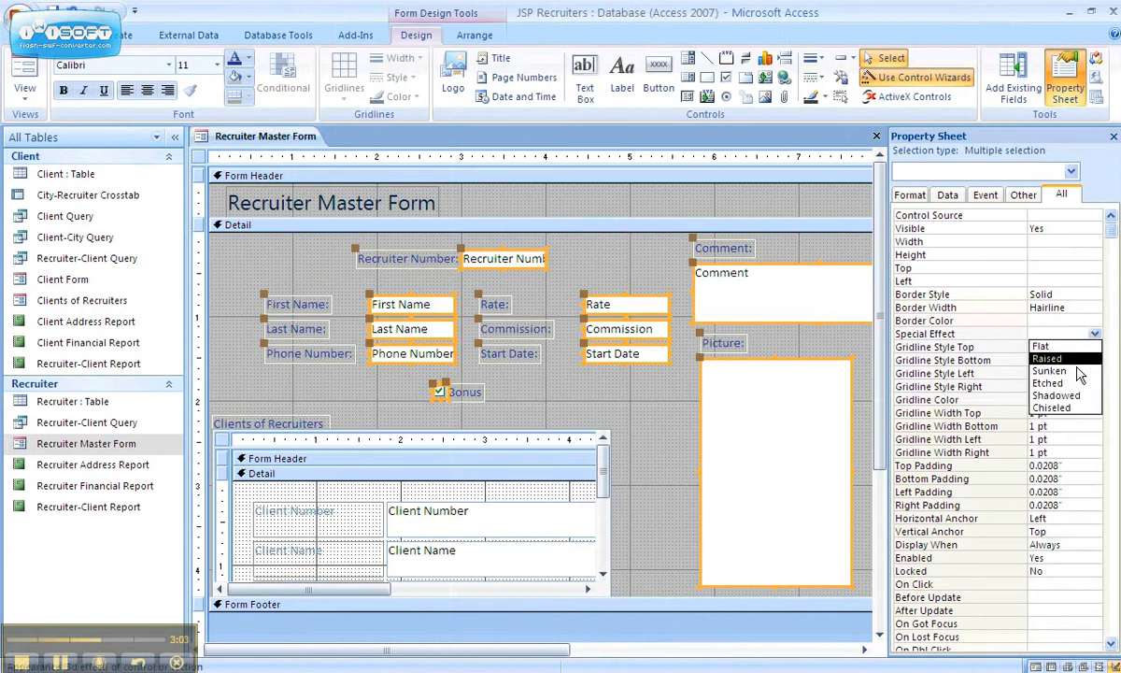
pyautogui.click(1073, 374)
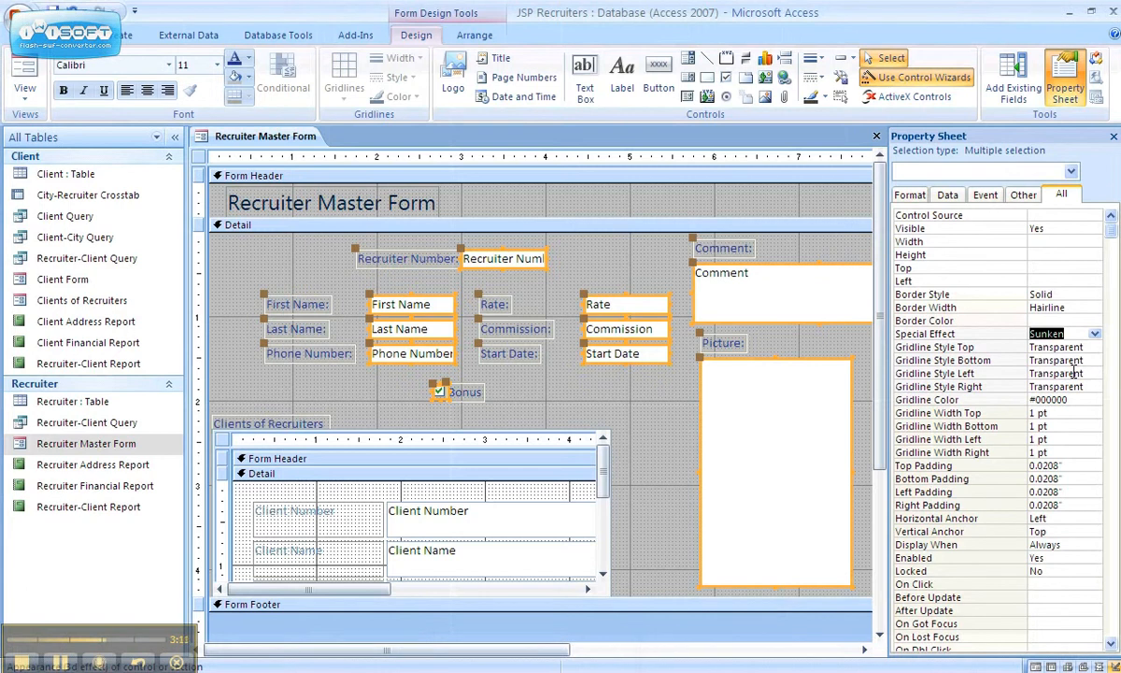
pyautogui.click(658, 292)
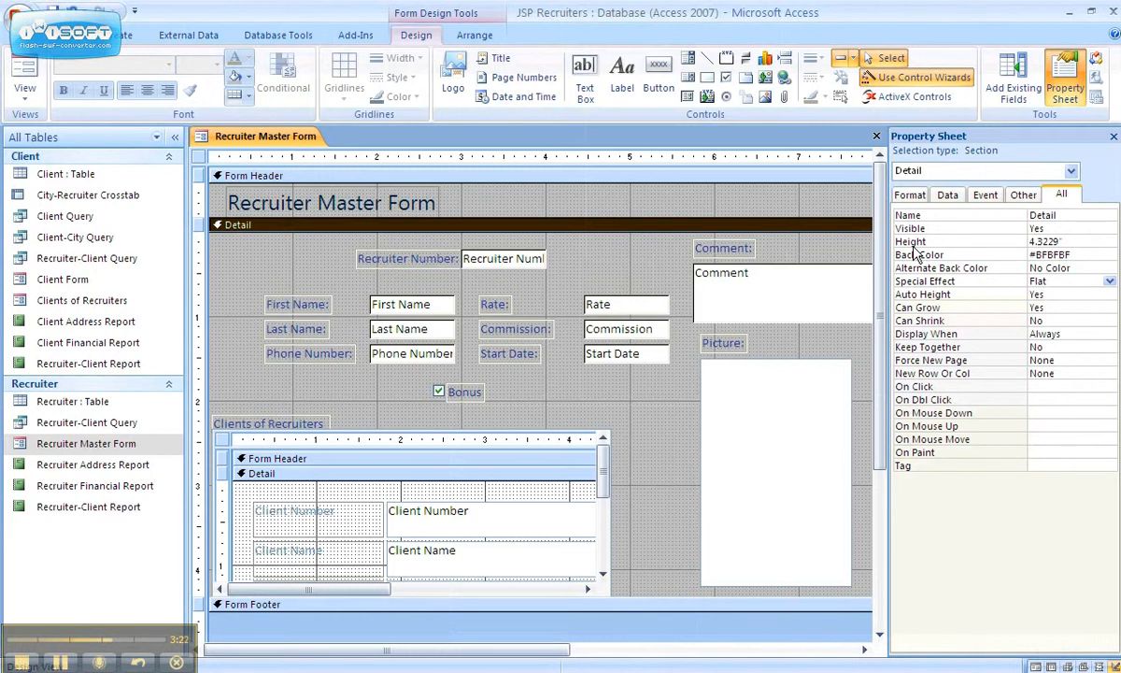
# - Close the Property Sheet and select the Form Header section
pyautogui.click(1114, 137)
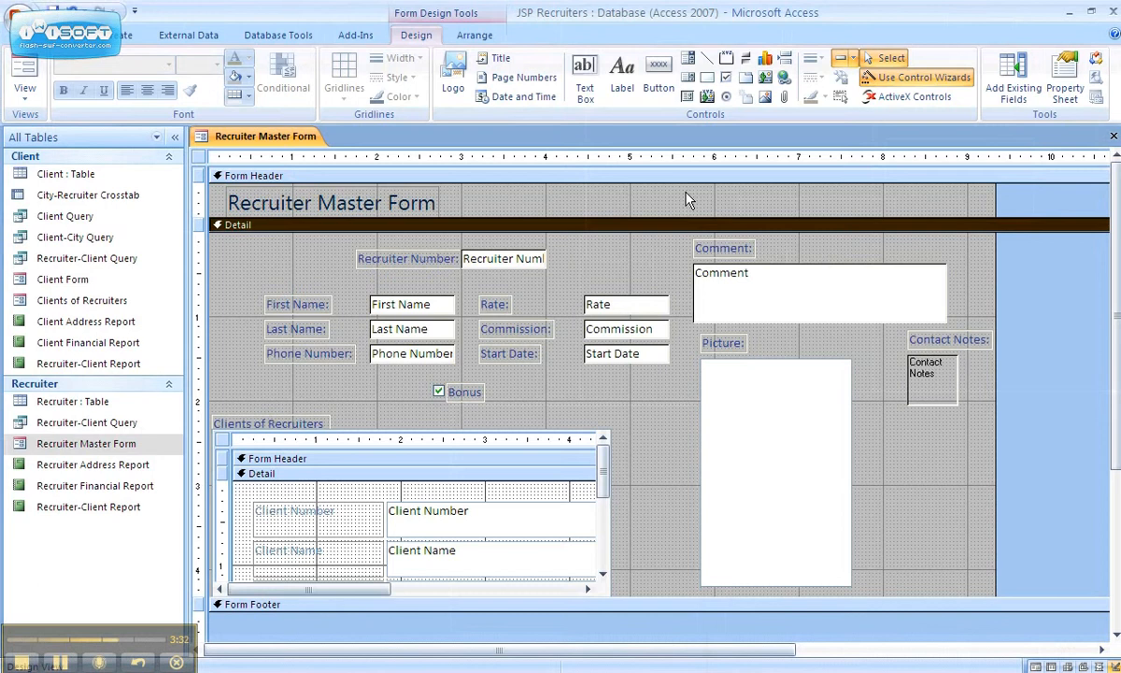
pyautogui.click(464, 178)
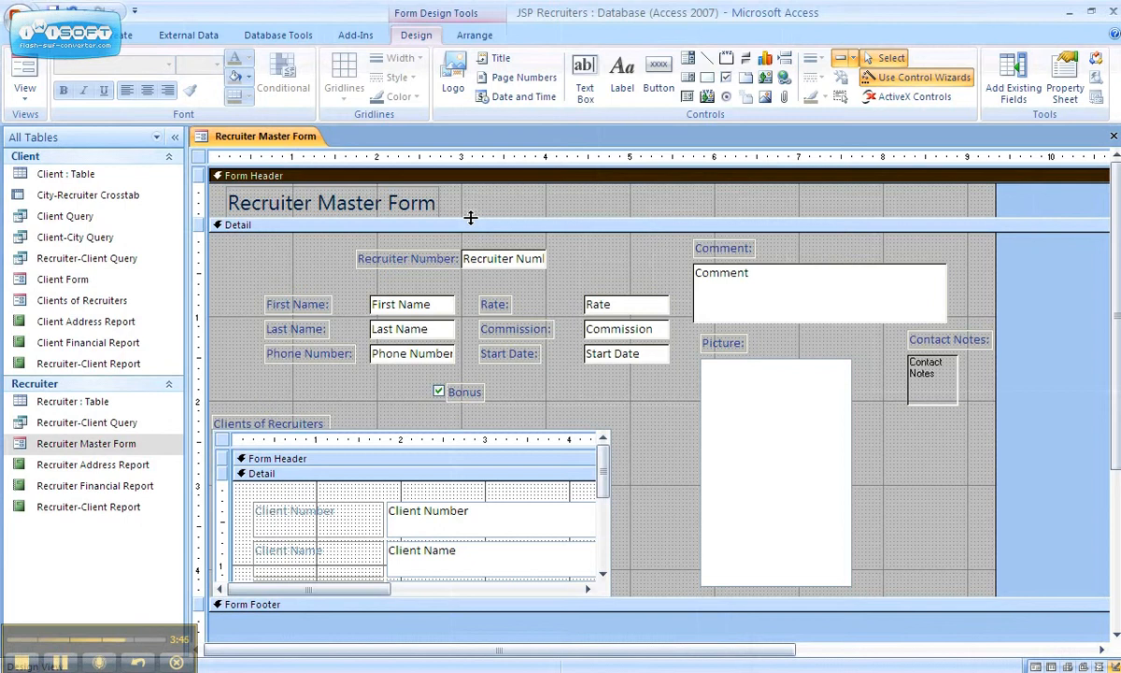
# - Enlarge the Form Header by dragging the Detail bar down, then select the title label
pyautogui.moveTo(470, 218); pyautogui.dragTo(465, 267)
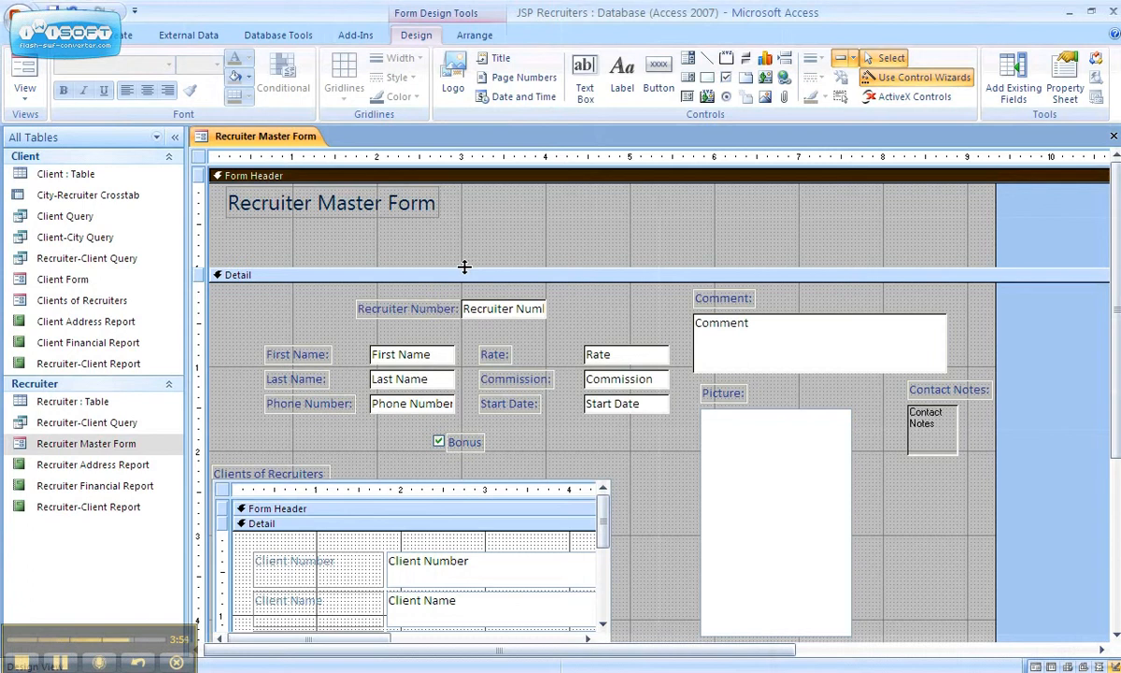
pyautogui.click(402, 213)
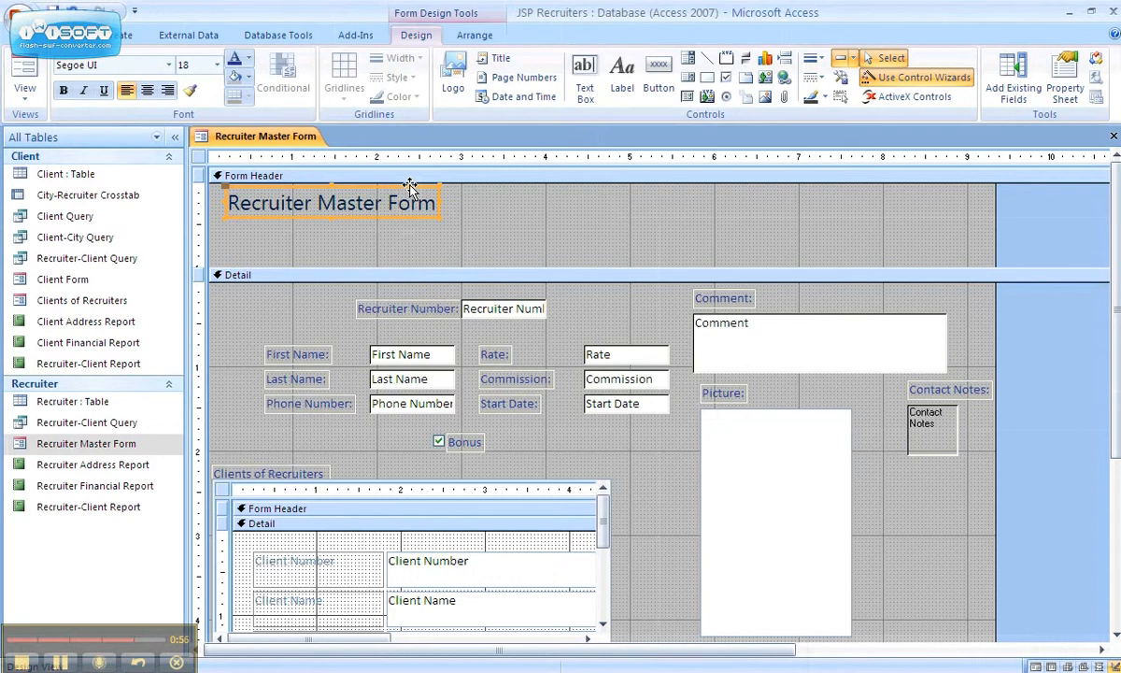
# - Move the 'Recruiter Master Form' title to the header's centre and enlarge its box right and down
pyautogui.moveTo(410, 185)
pyautogui.mouseDown()
pyautogui.moveTo(491, 204)
pyautogui.moveTo(652, 169)
pyautogui.moveTo(615, 191)
pyautogui.moveTo(620, 182)
pyautogui.mouseUp()
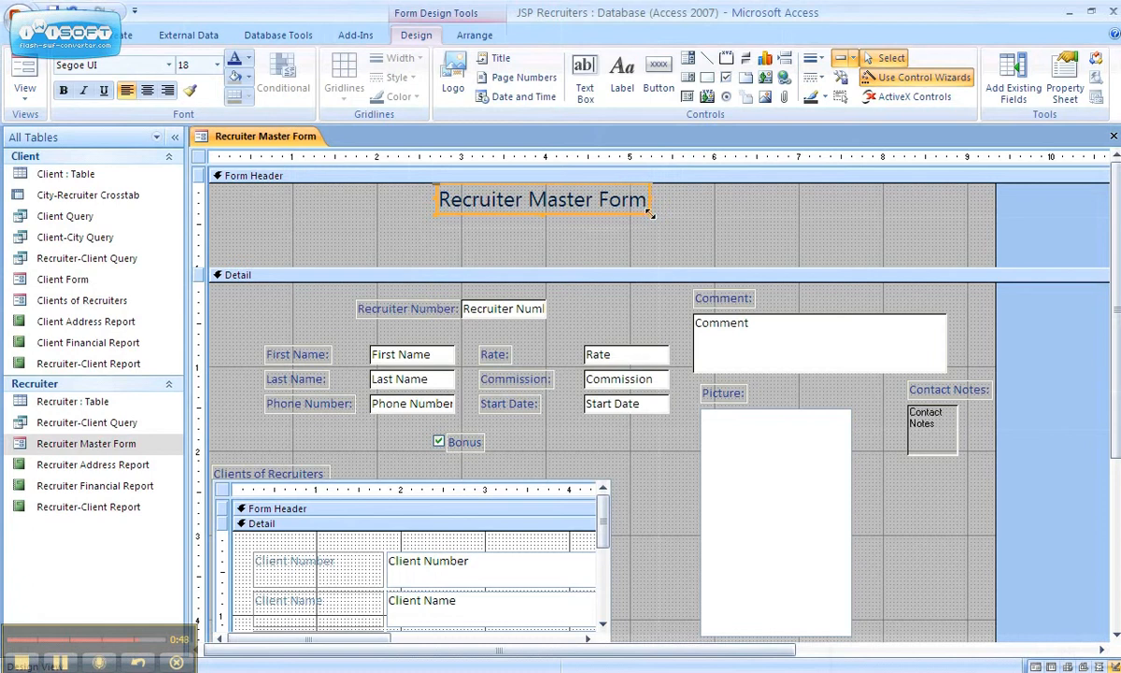
pyautogui.moveTo(650, 215); pyautogui.dragTo(724, 250)
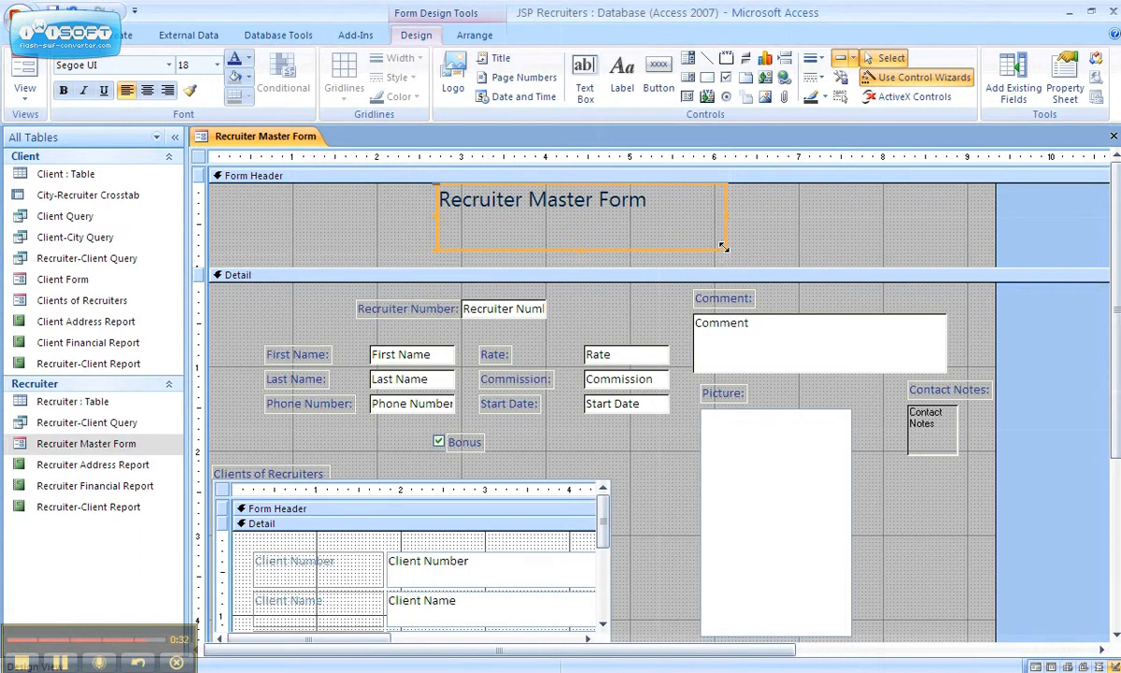
# - Give the title label a Raised special effect and change its font size from 18 to 20
pyautogui.click(1064, 86)
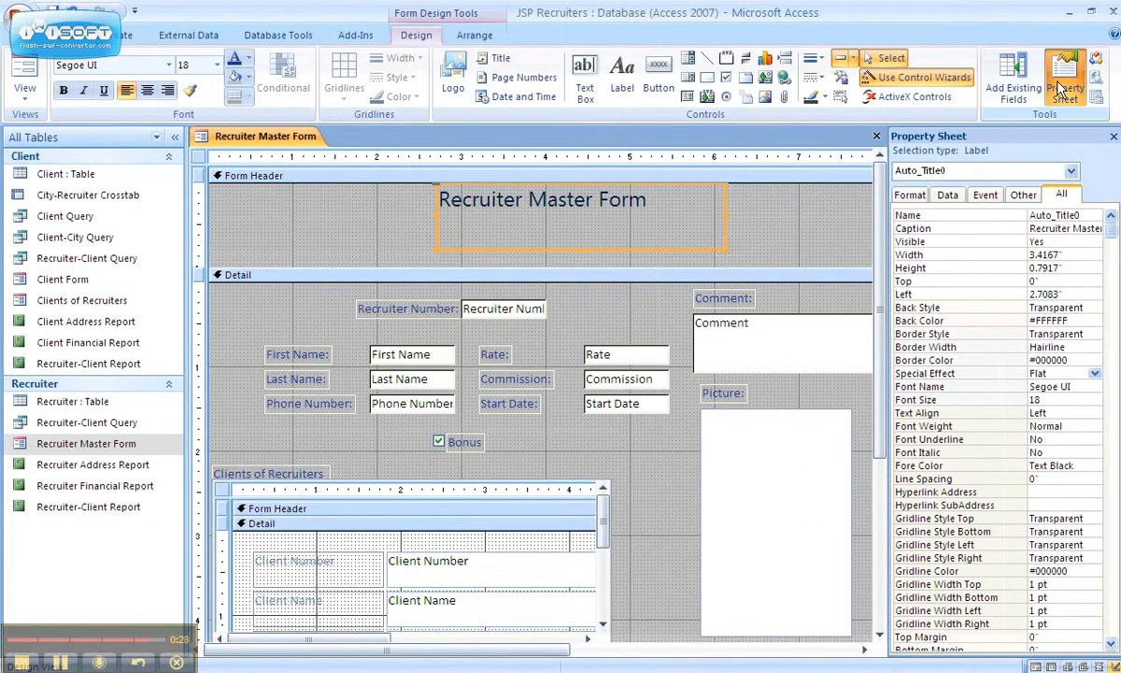
pyautogui.click(1064, 86)
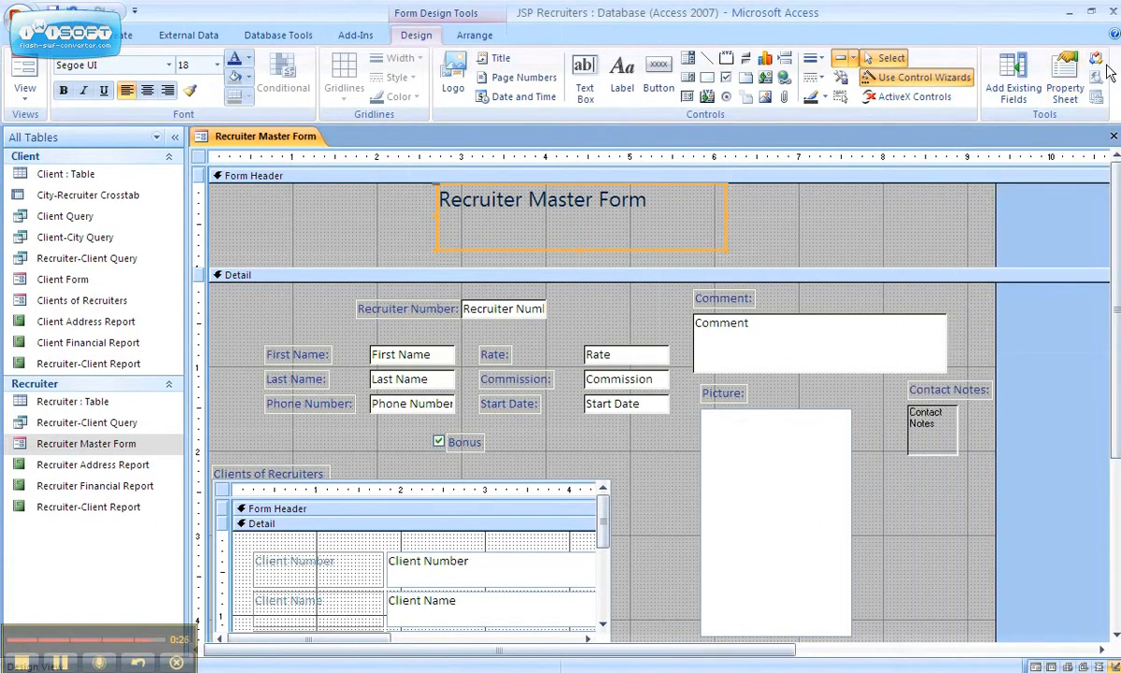
pyautogui.click(1066, 86)
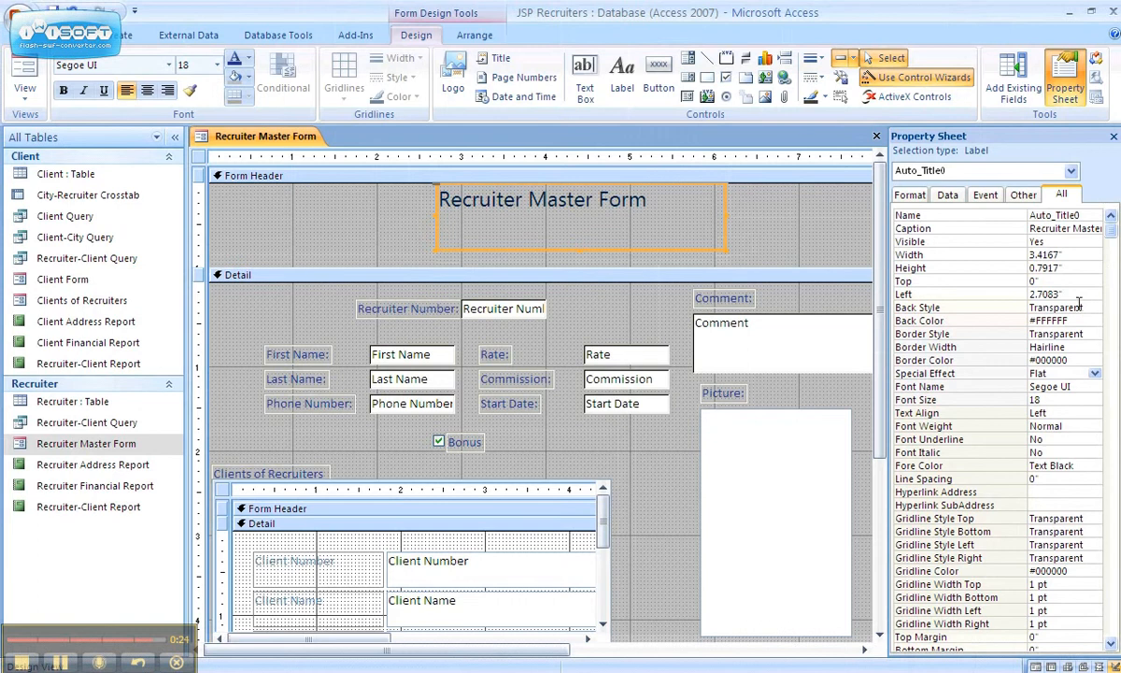
pyautogui.click(1096, 374)
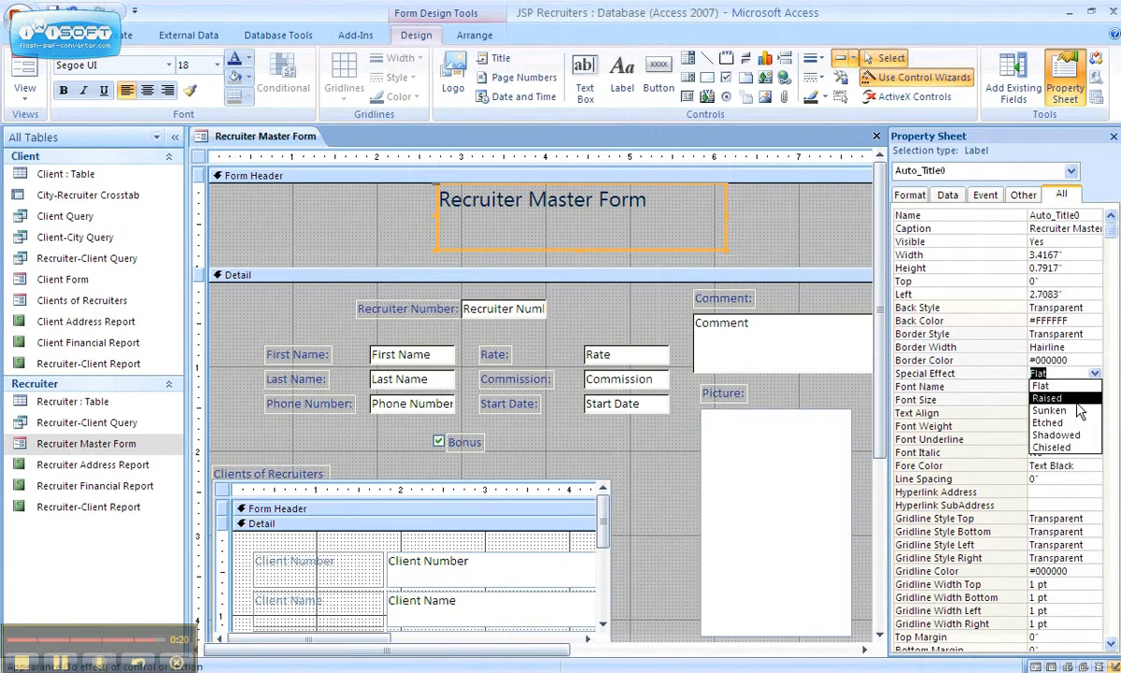
pyautogui.click(1077, 400)
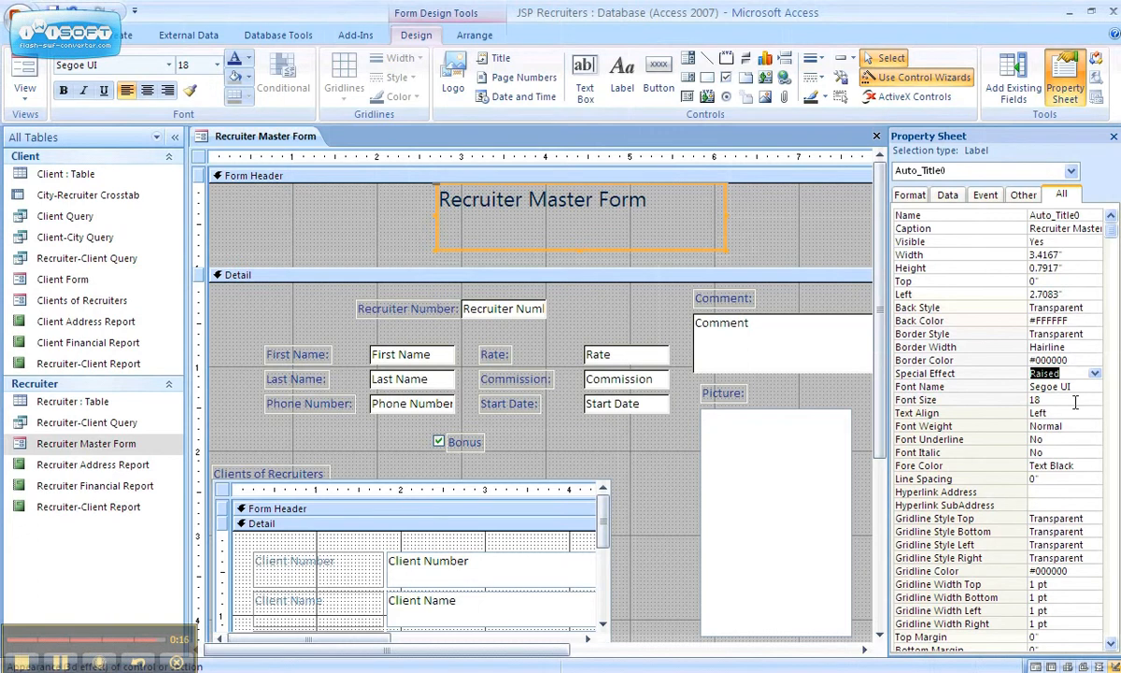
pyautogui.click(1075, 402)
pyautogui.press('BackSpace')
pyautogui.press('BackSpace')
pyautogui.write('2')
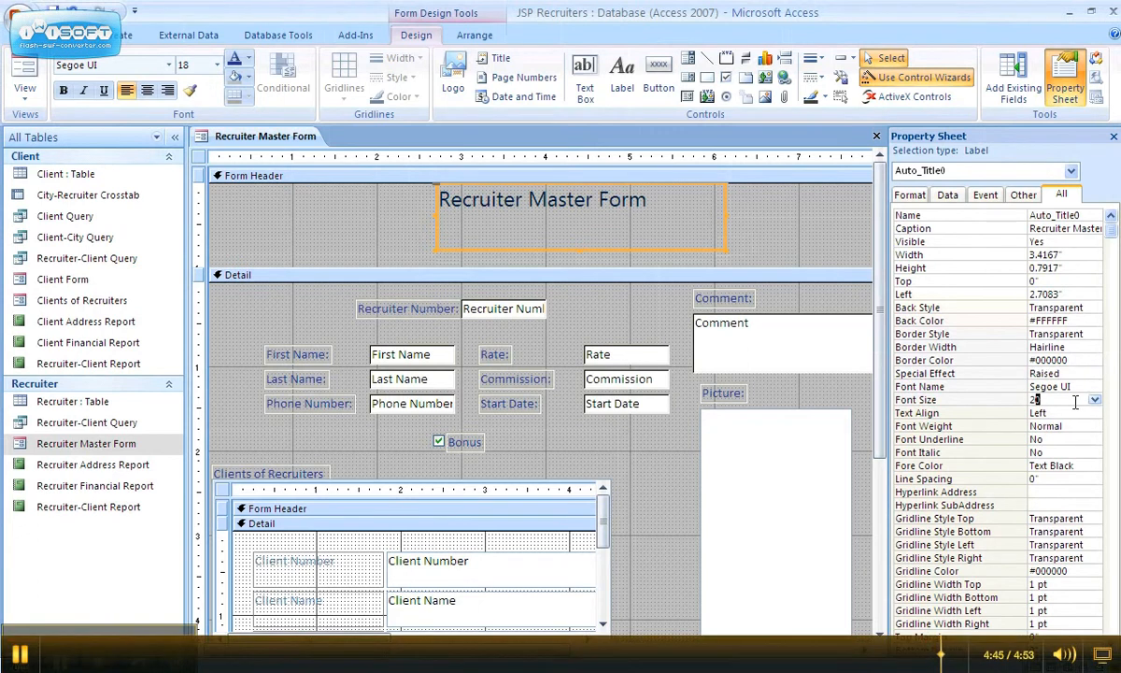
pyautogui.write('0')
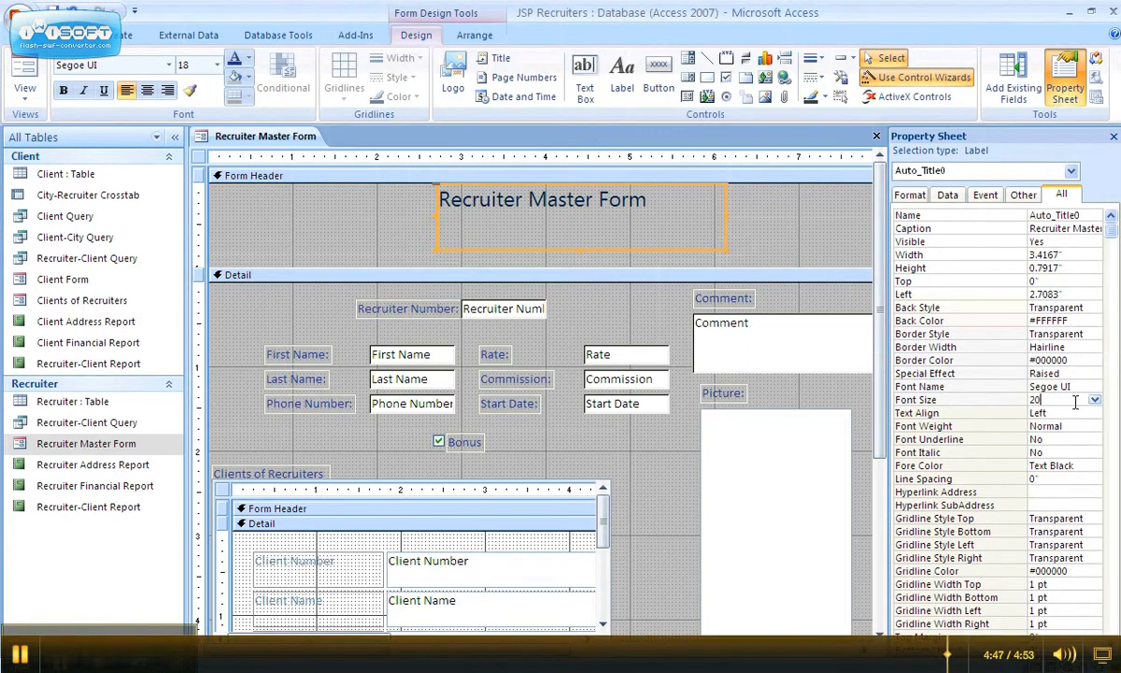